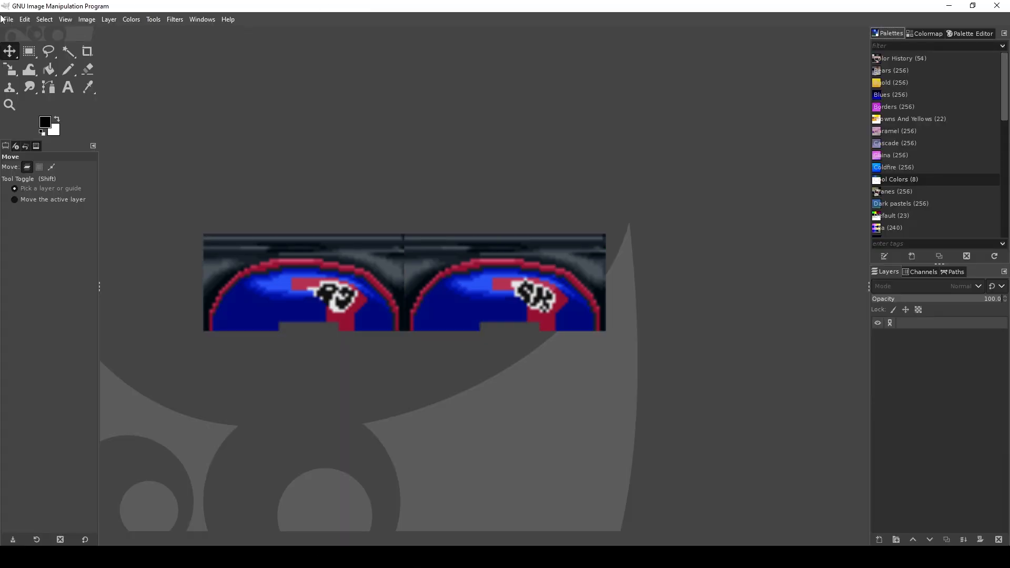
Open the two wrestler PSDs and the shorts PNGs through 185F.png together.
click(7, 20)
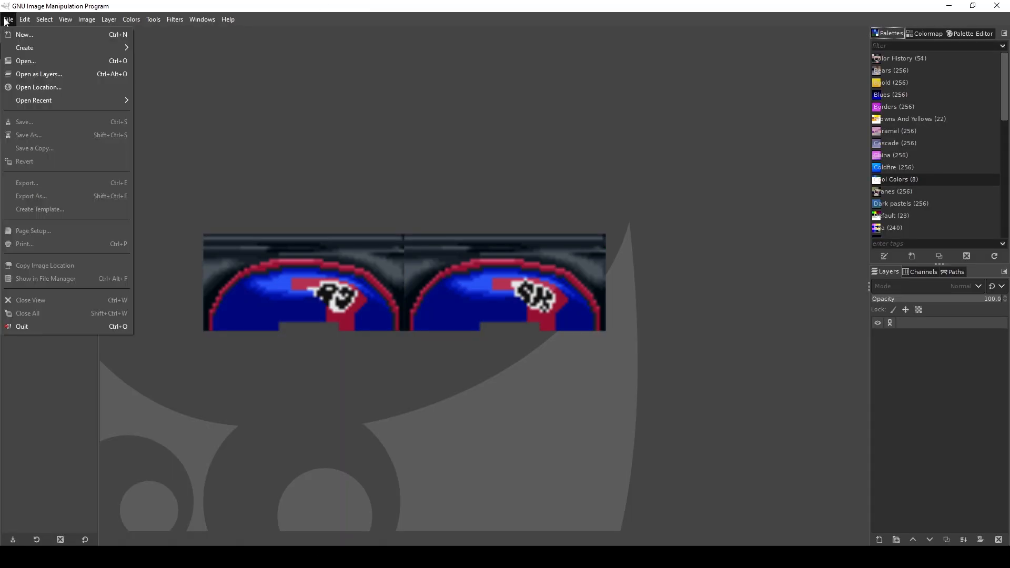
click(28, 61)
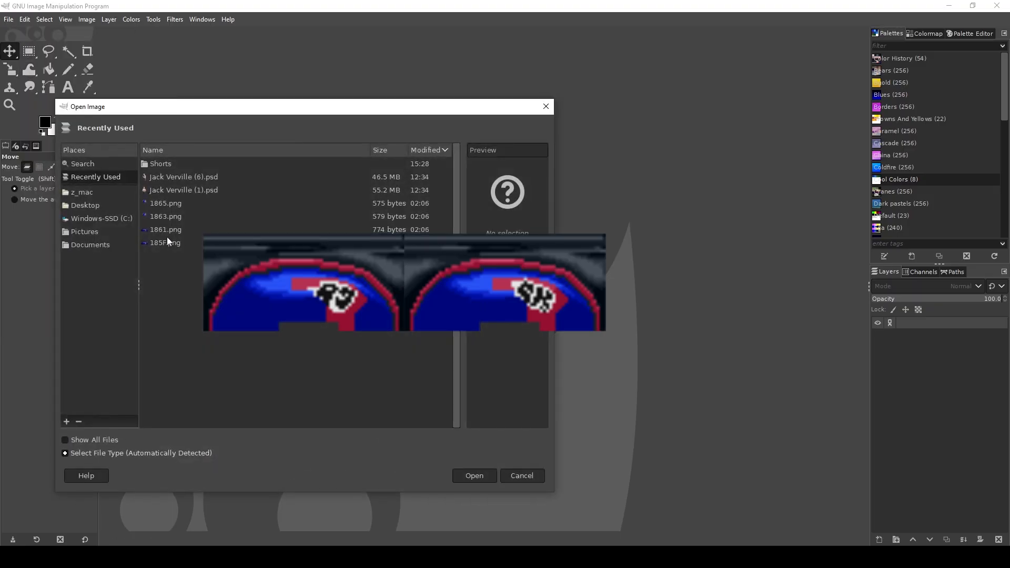
click(171, 180)
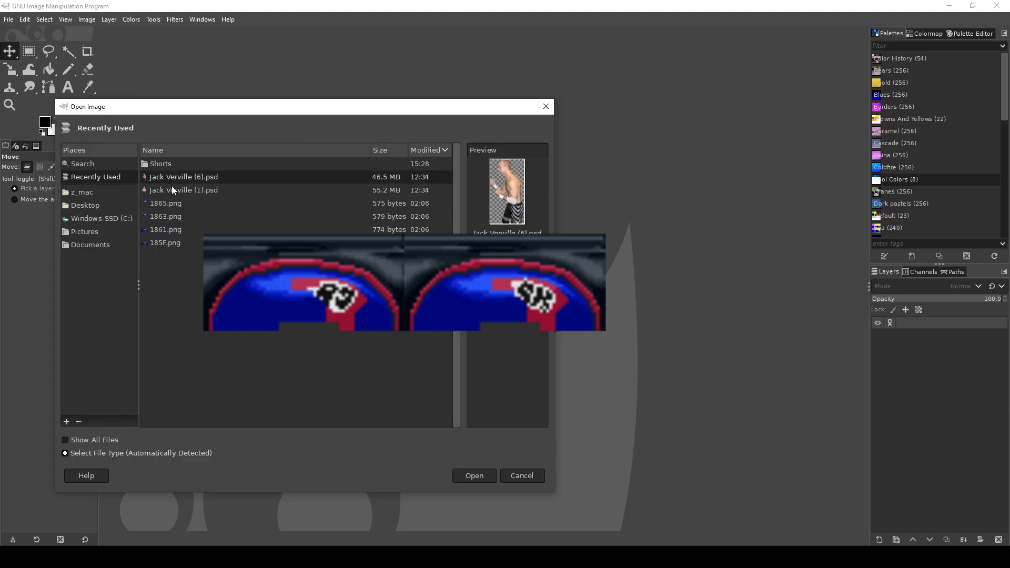
shift+click(166, 243)
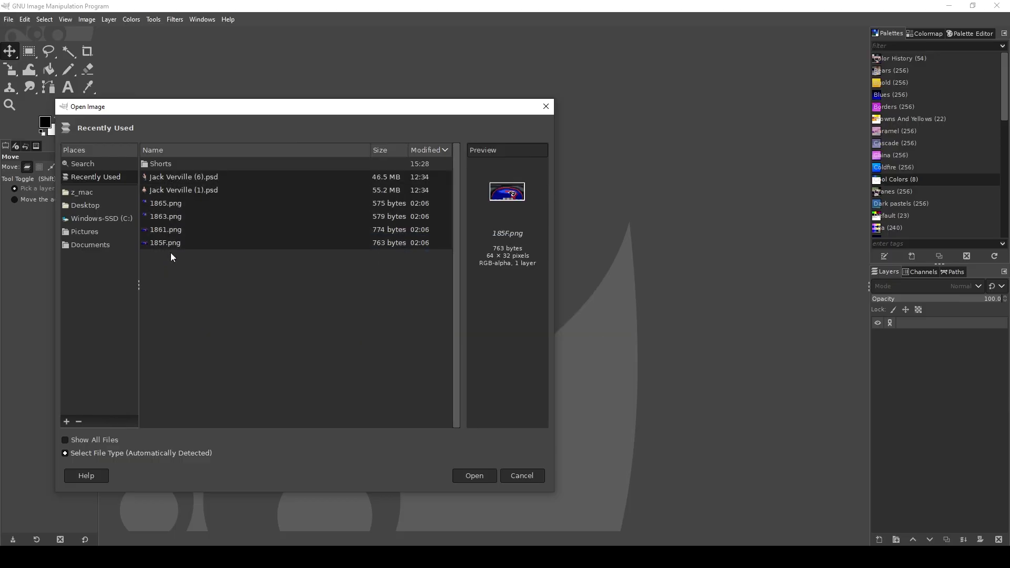
click(475, 475)
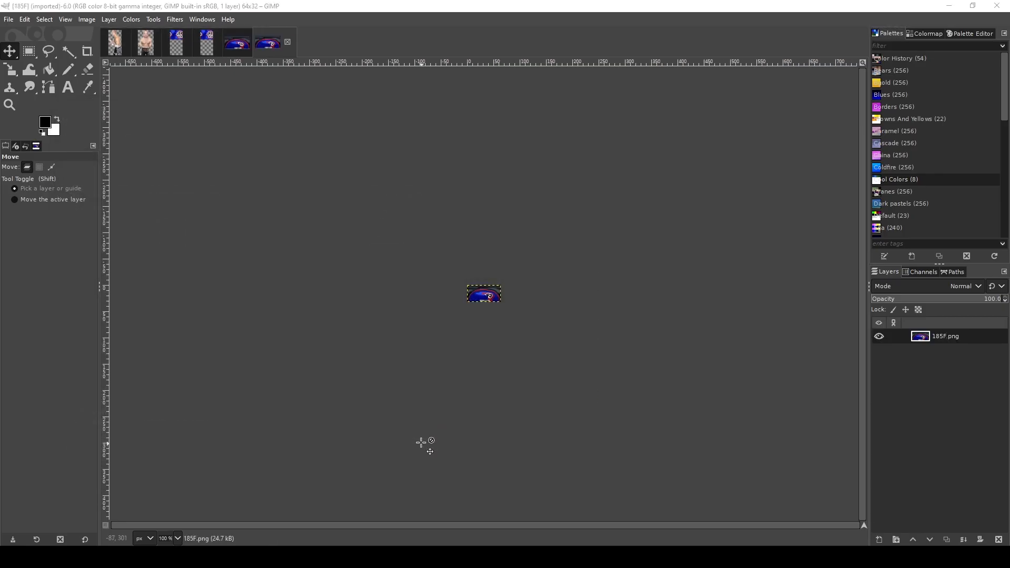
Crop the wrestler photo down to just the shorts area.
click(145, 46)
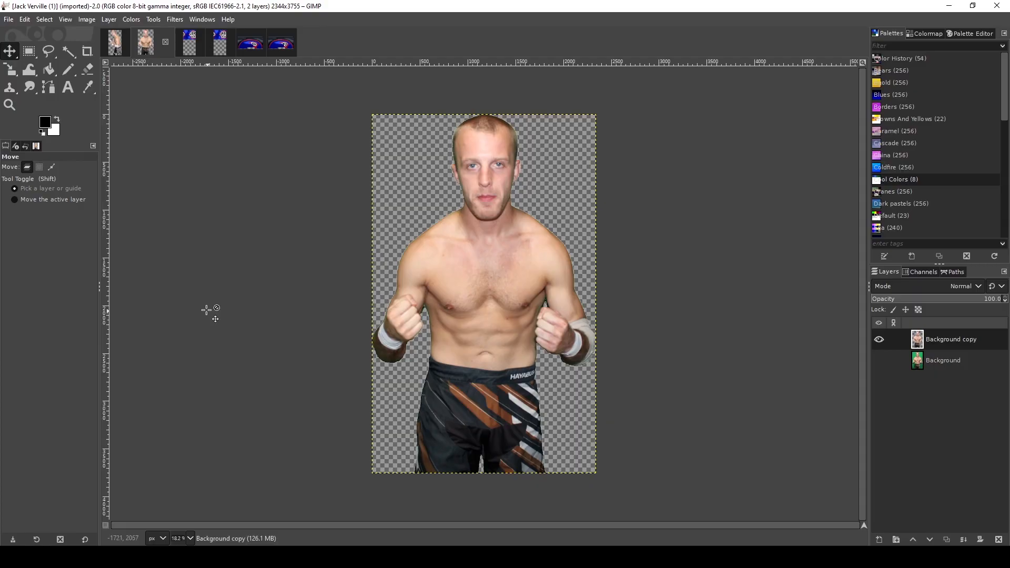
click(86, 55)
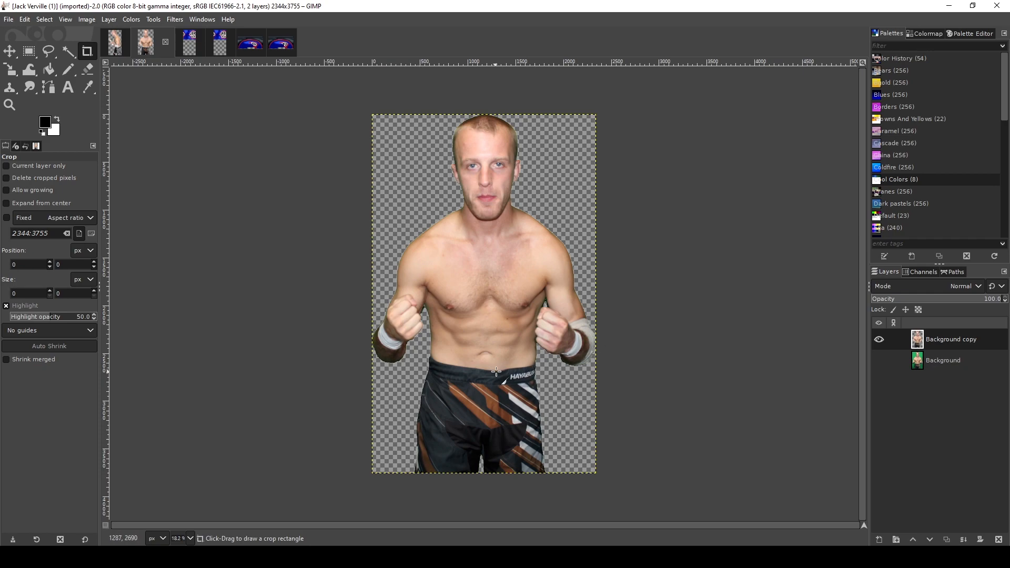
drag(534, 372, 429, 452)
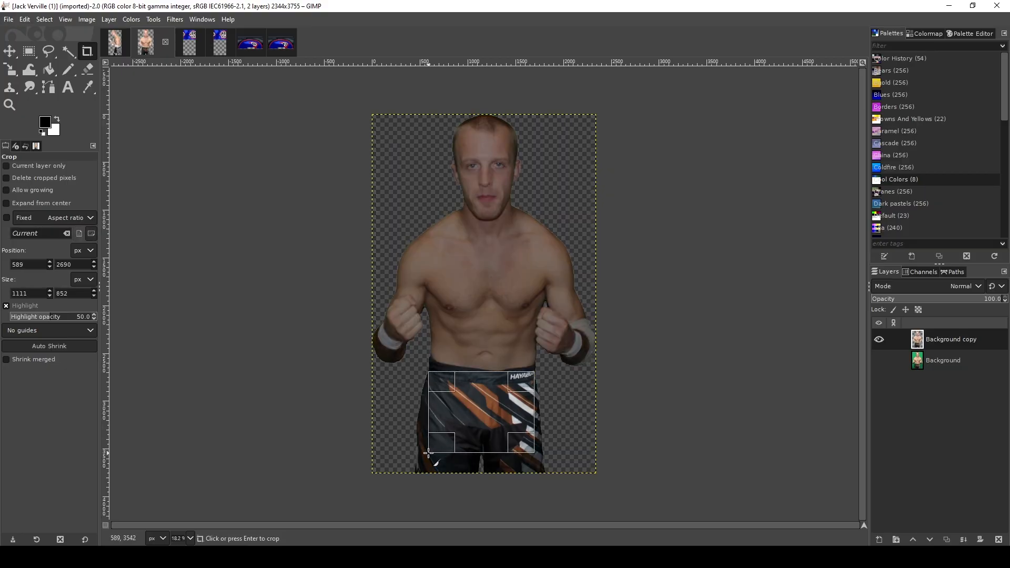
click(470, 415)
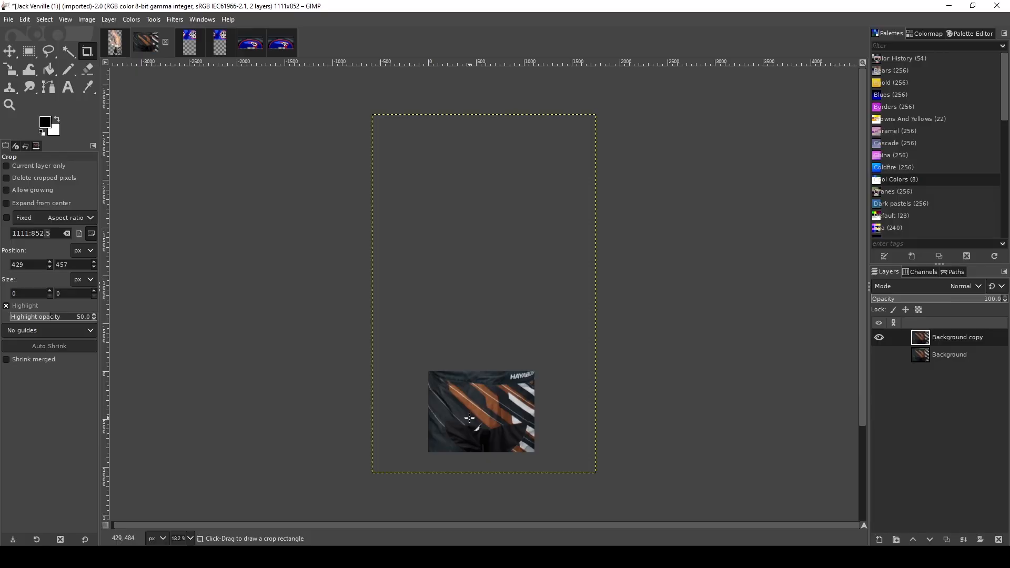
Rectangle-select the left part of the shorts fabric and cut it to the clipboard.
scroll(470, 425, up, 4)
scroll(470, 425, down, 1)
scroll(474, 427, down, 2)
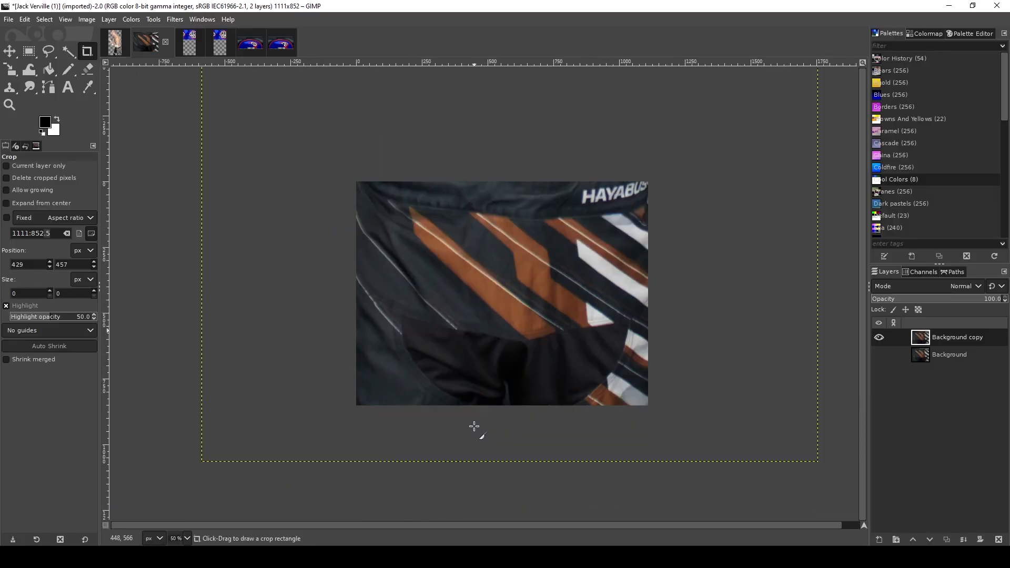
key(r)
drag(334, 172, 506, 436)
key(ctrl+x)
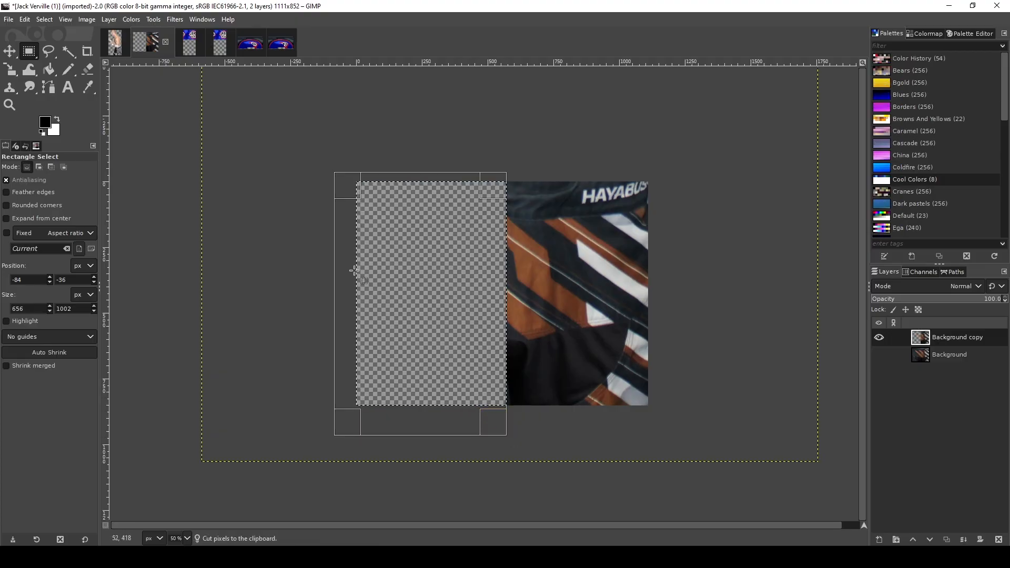
Create a new 1111×852 image and paste the cut fabric into it.
click(7, 20)
key(Escape)
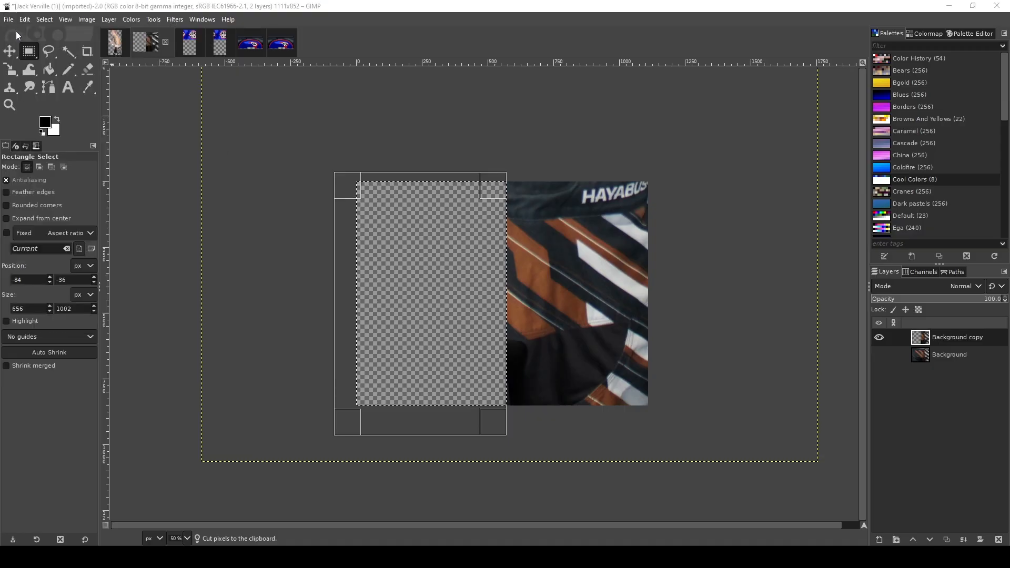
click(143, 139)
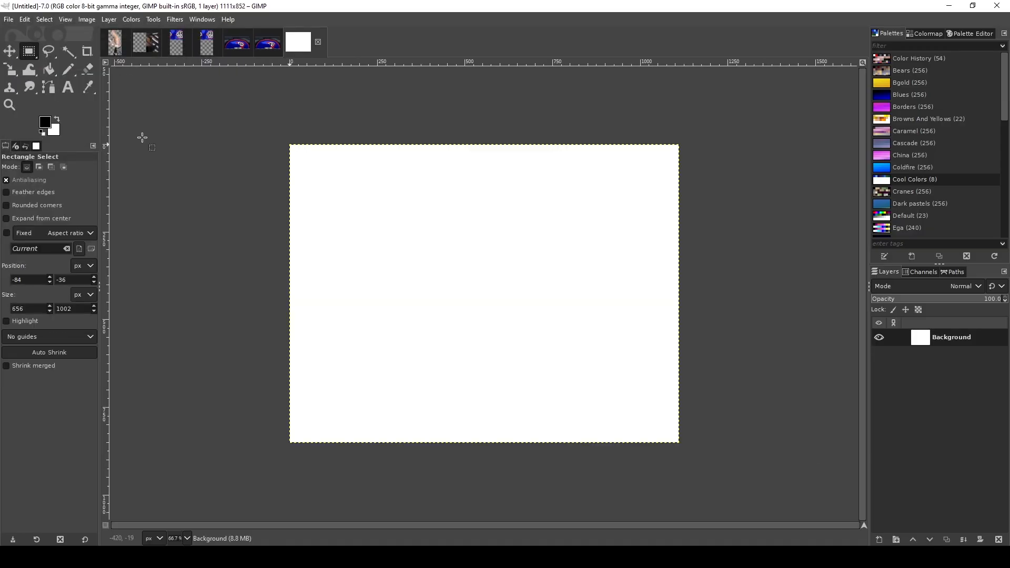
key(ctrl+v)
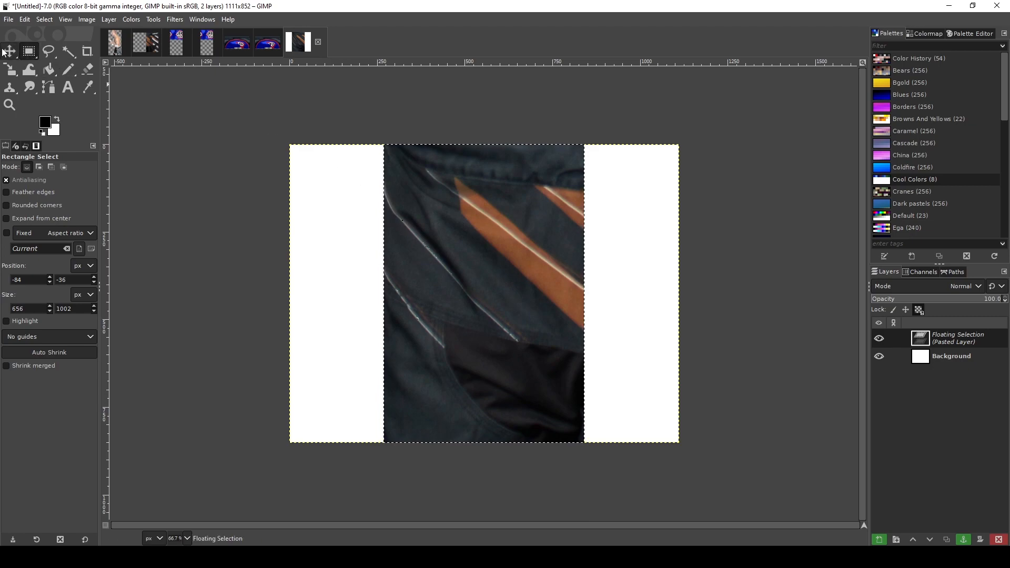
Shift the pasted fabric to the right edge and crop the image to it.
key(m)
drag(447, 253, 561, 253)
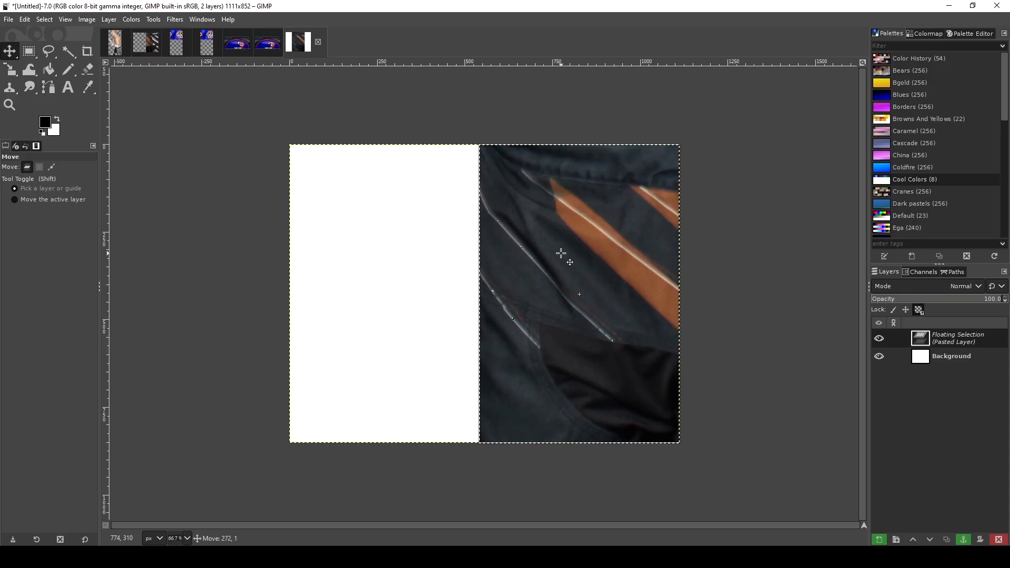
drag(561, 253, 562, 253)
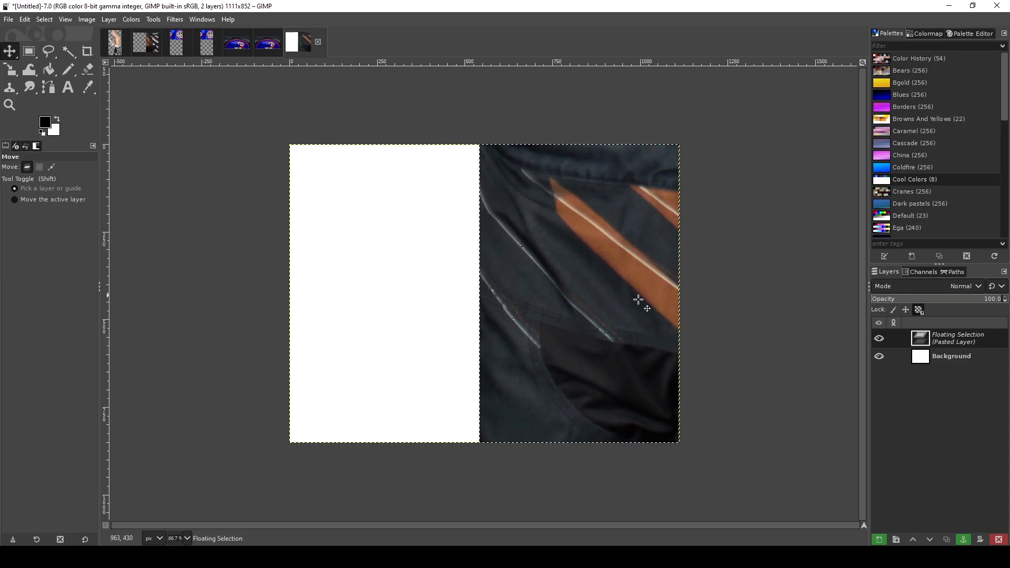
click(88, 52)
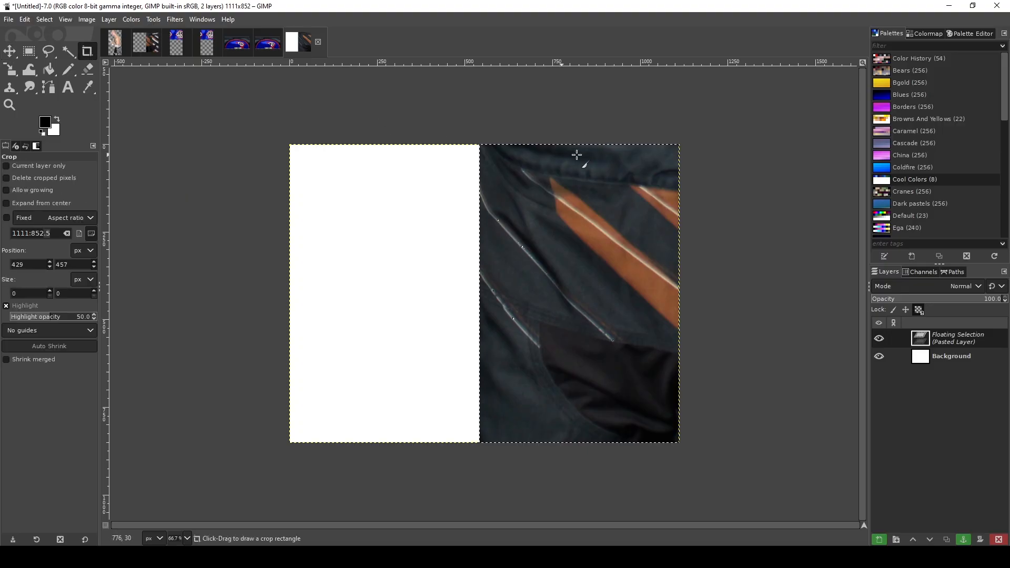
drag(684, 138, 479, 474)
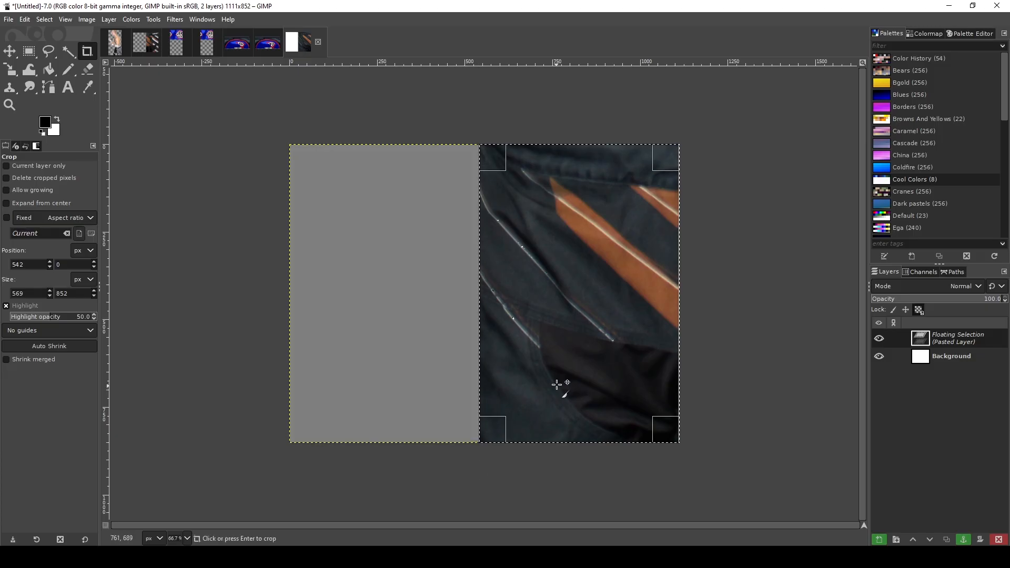
click(556, 384)
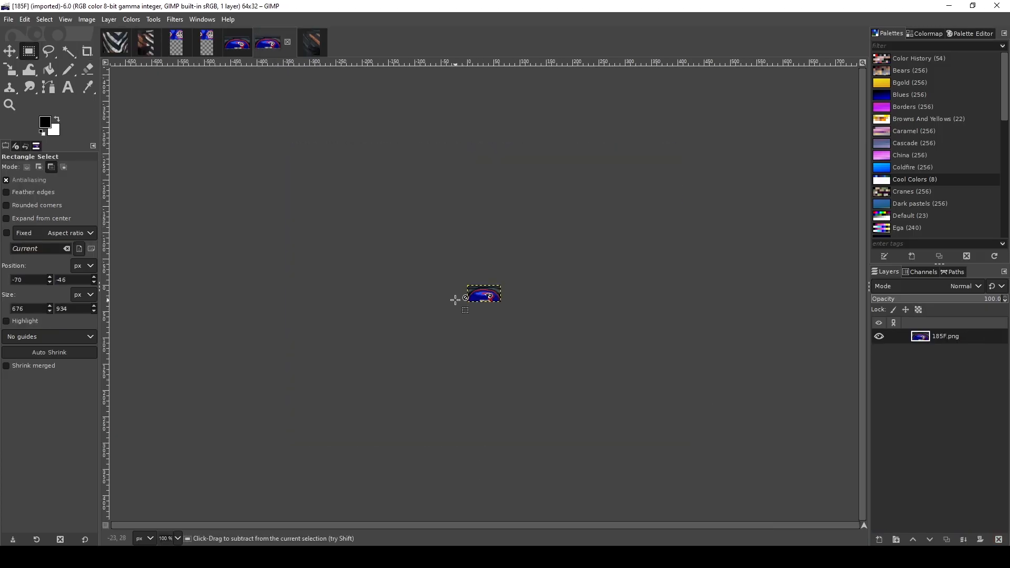
Paste the fabric onto 185F.png and scale it, unchained, to 64×32 pixels.
scroll(545, 319, up, 5)
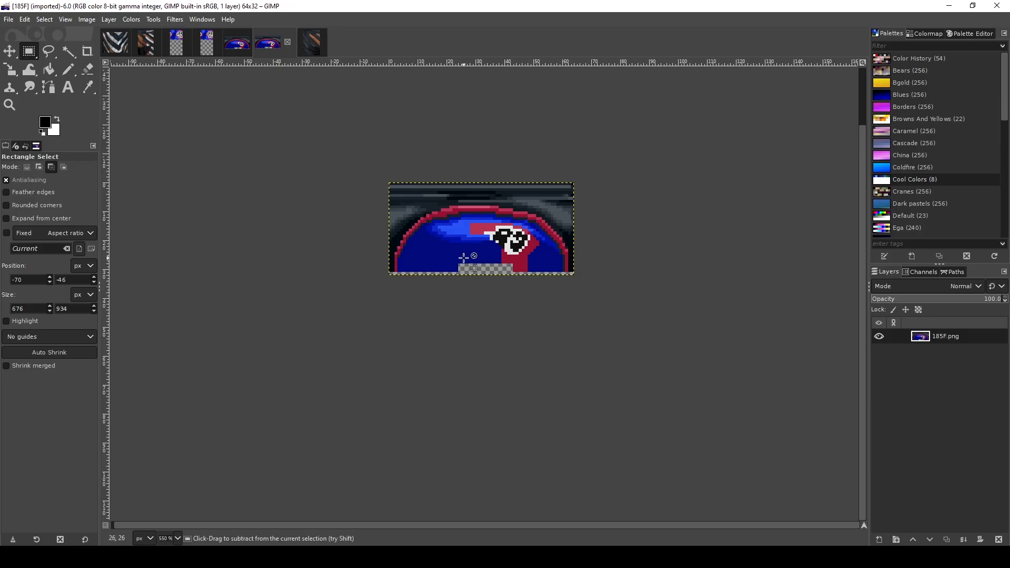
key(ctrl+v)
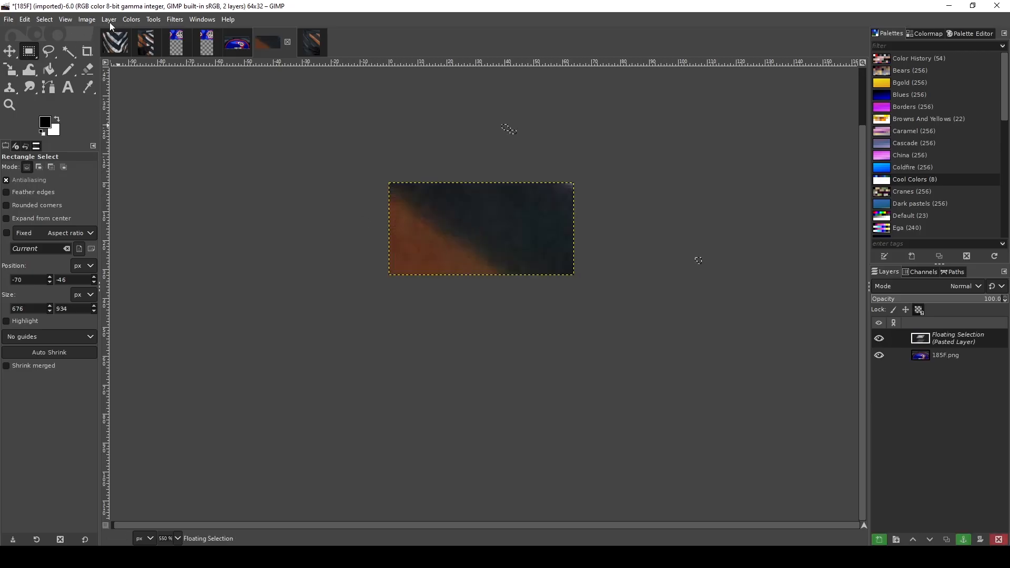
right_click(460, 219)
mouse_move(489, 331)
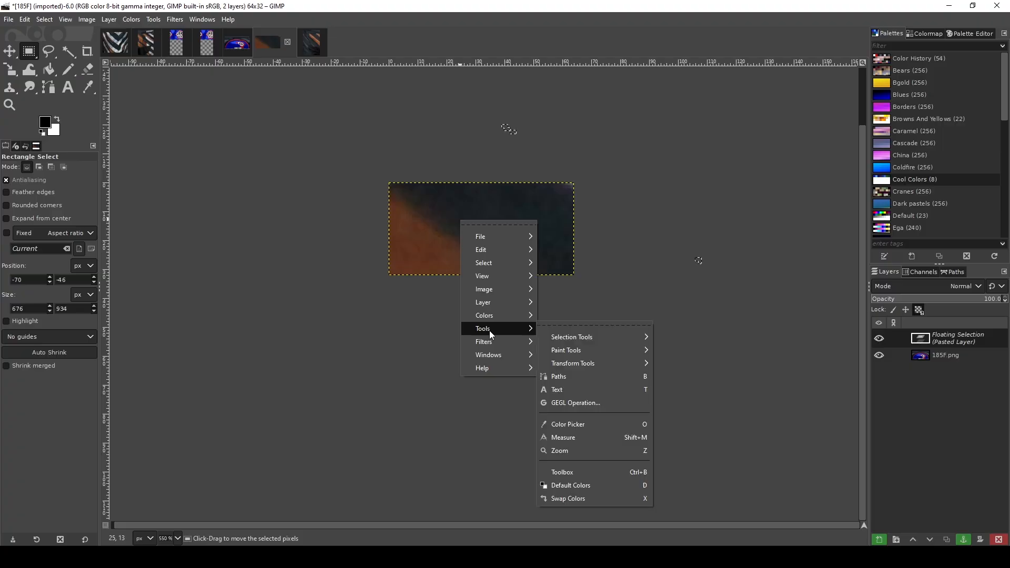
mouse_move(582, 363)
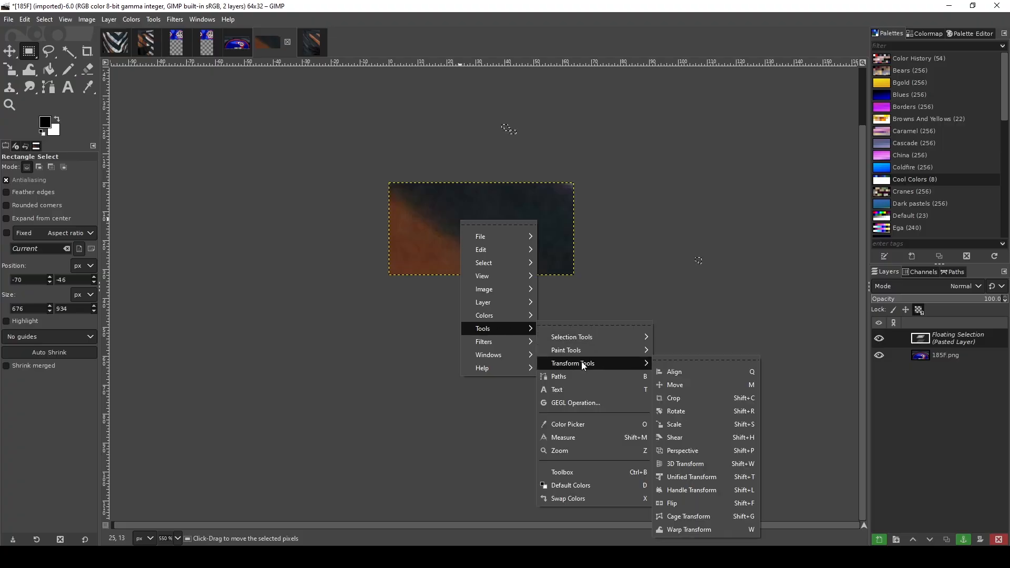
click(715, 423)
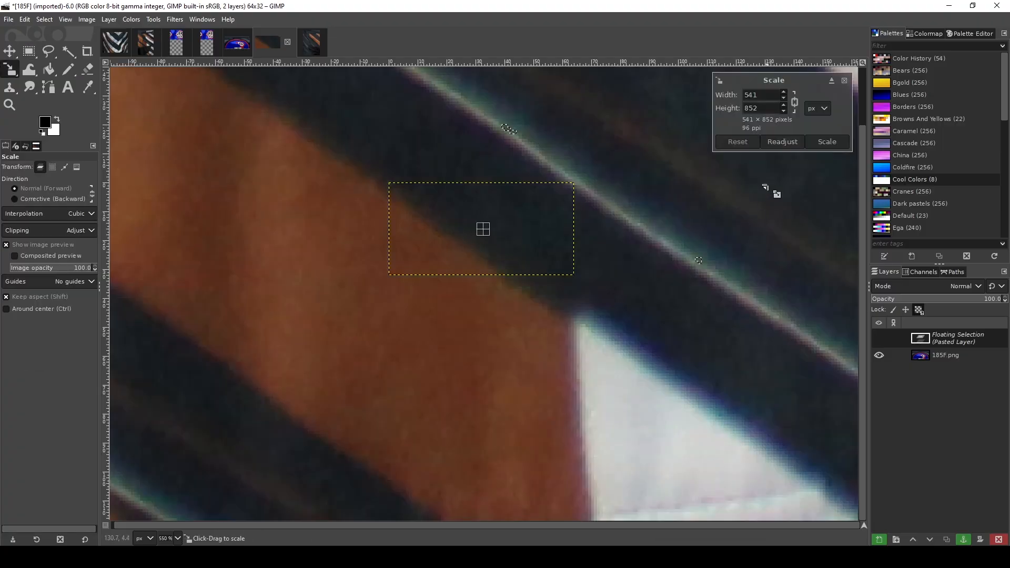
click(795, 103)
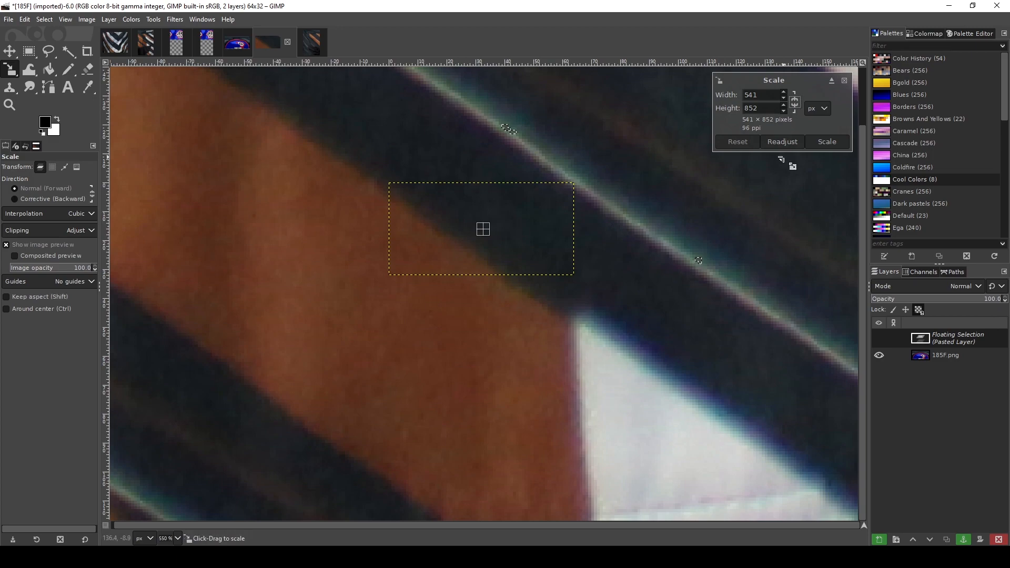
drag(763, 96, 698, 93)
text(64)
key(Tab)
text(32)
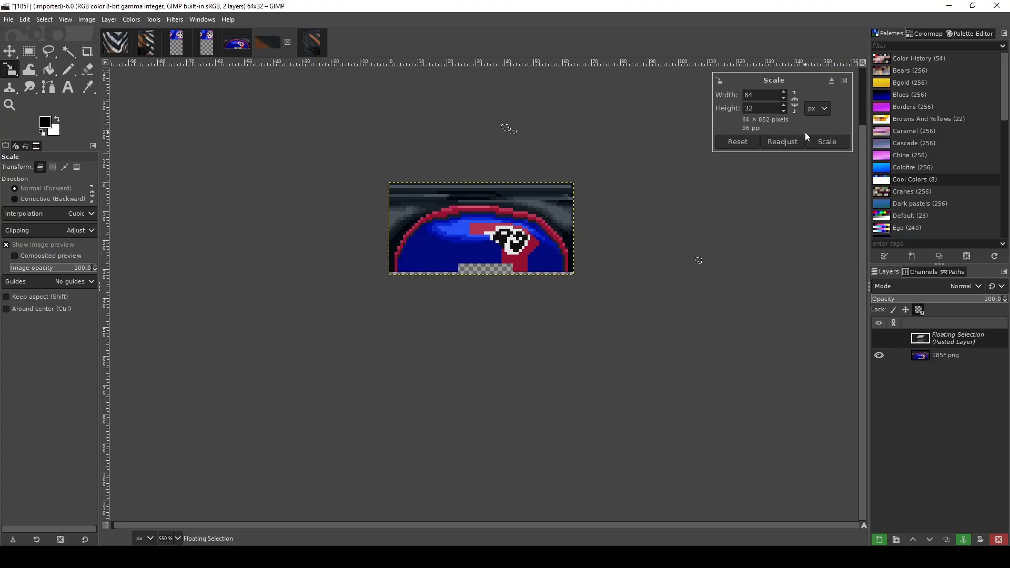
click(828, 142)
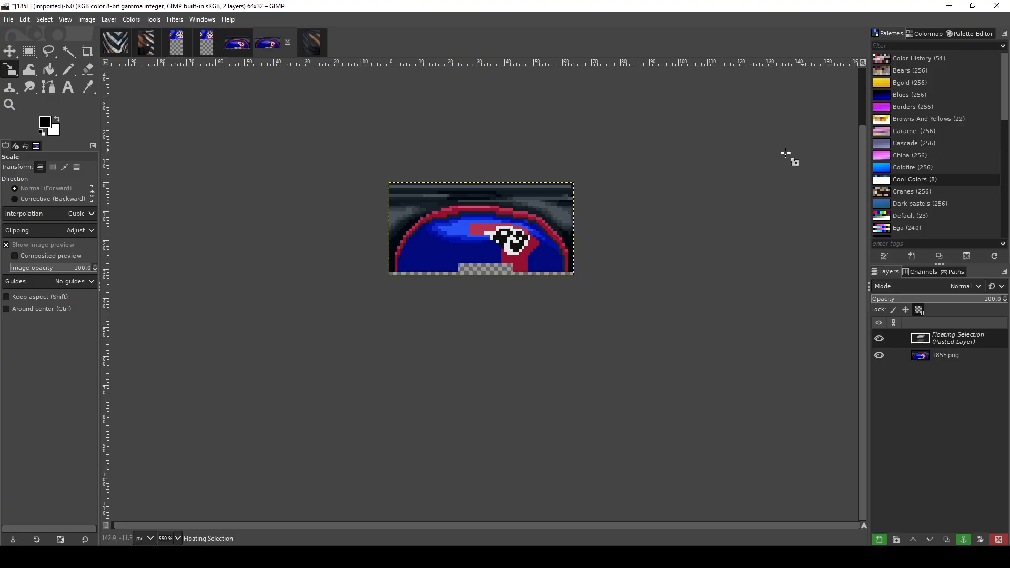
scroll(488, 212, down, 4)
scroll(485, 211, down, 3)
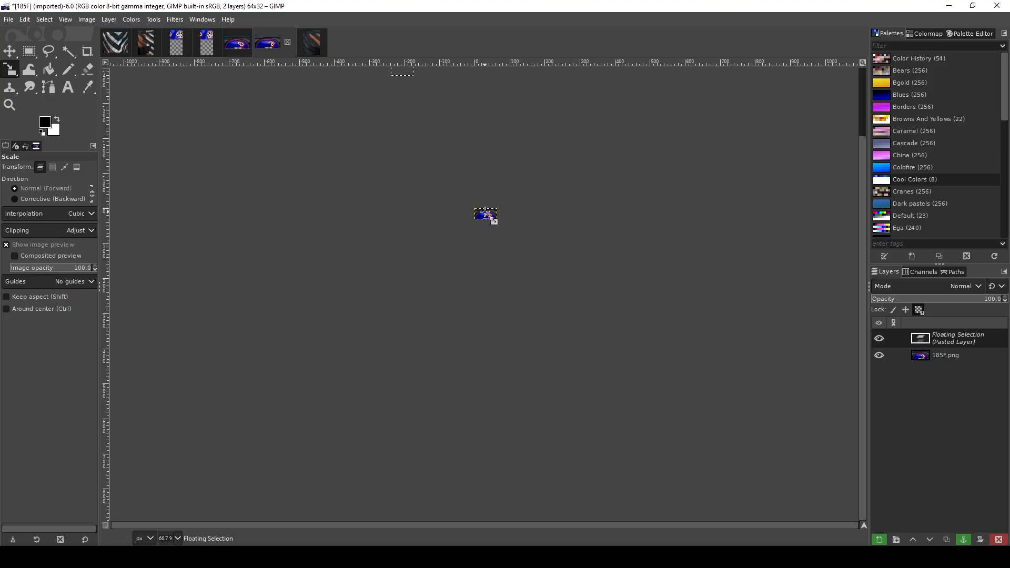
Align the pasted fabric with the texture's edges and turn it into its own layer.
click(8, 53)
drag(434, 117, 485, 216)
scroll(485, 216, up, 9)
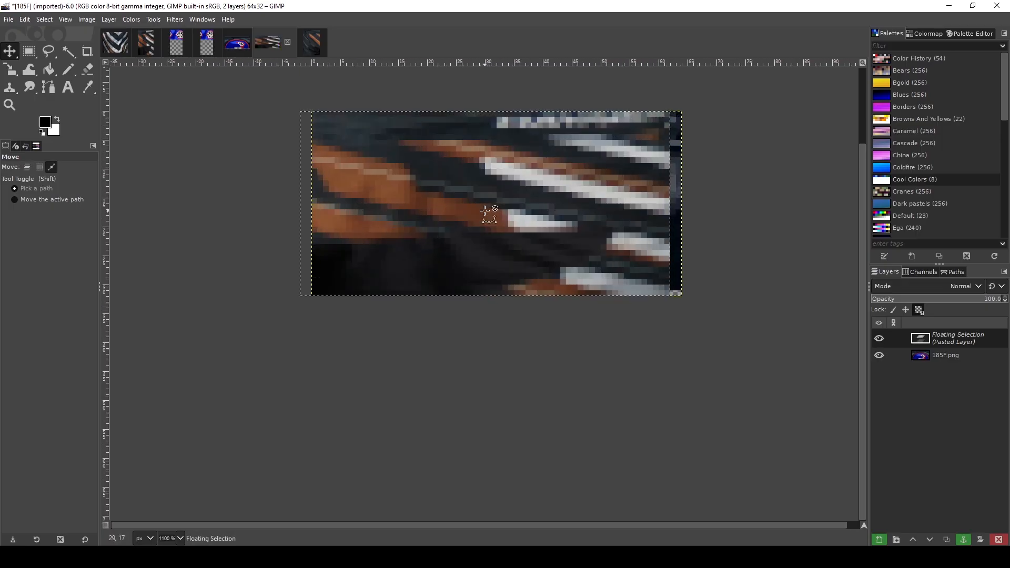
drag(594, 160, 605, 161)
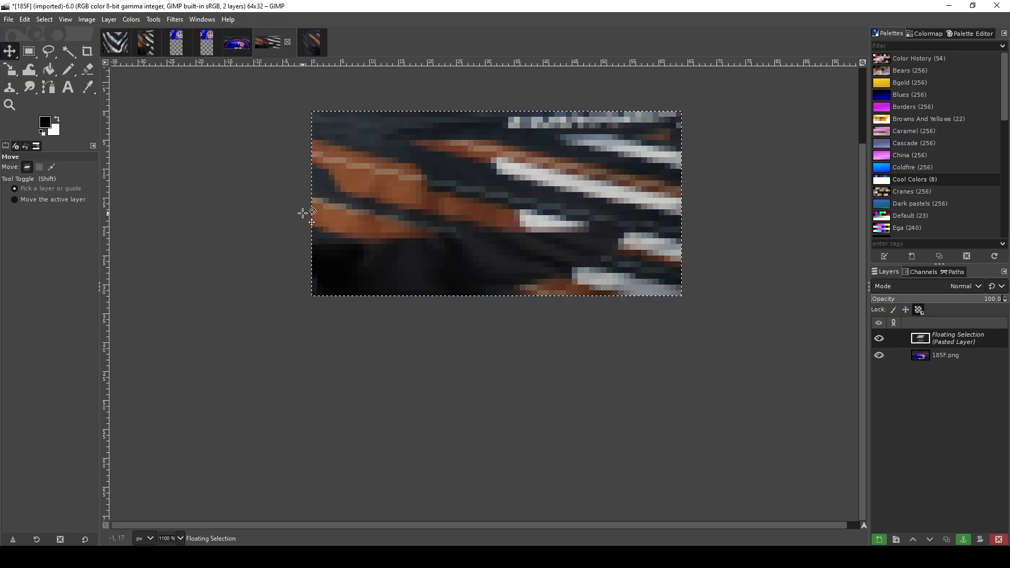
click(879, 539)
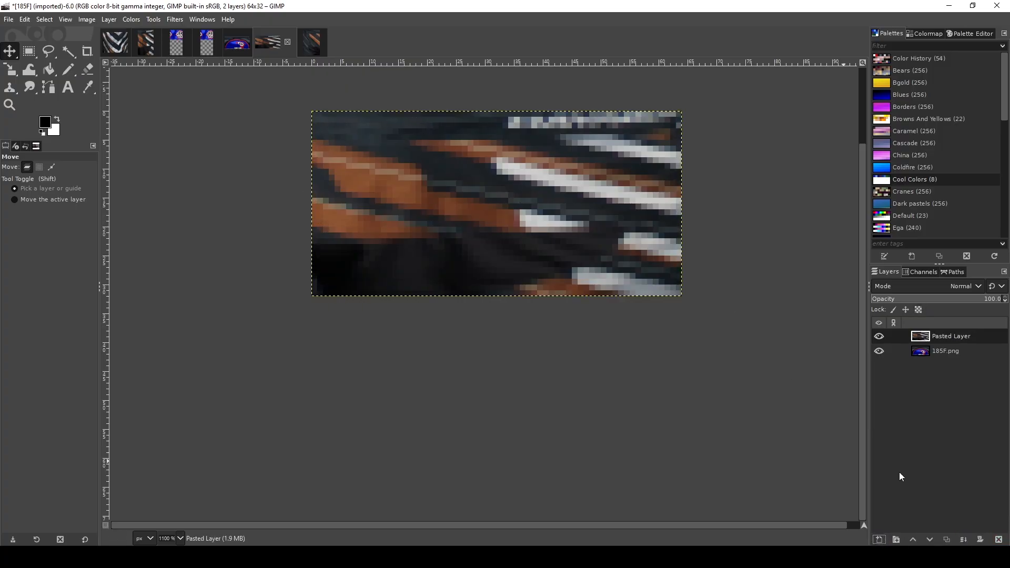
click(879, 336)
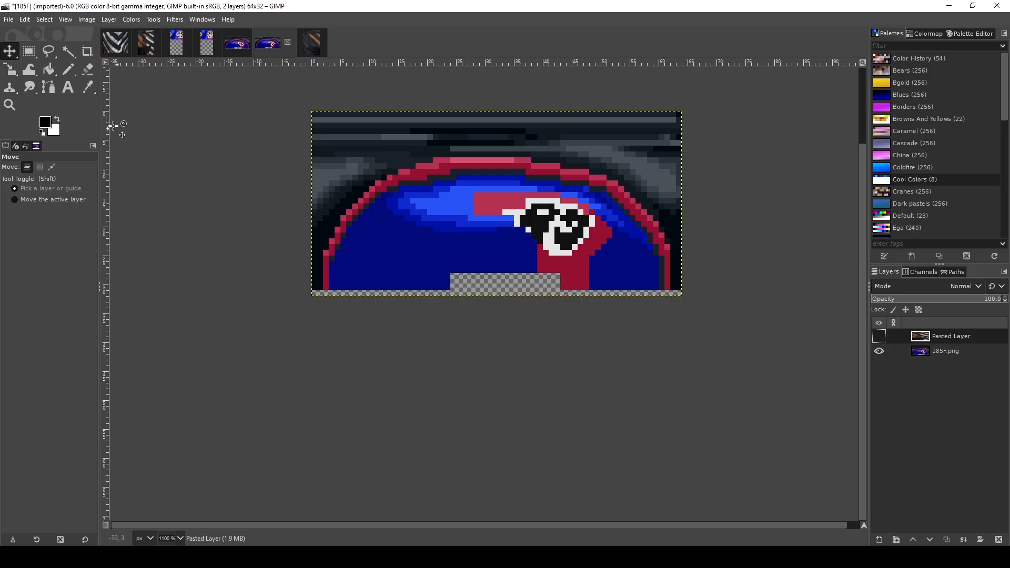
Flip the pasted texture layer horizontally.
click(69, 51)
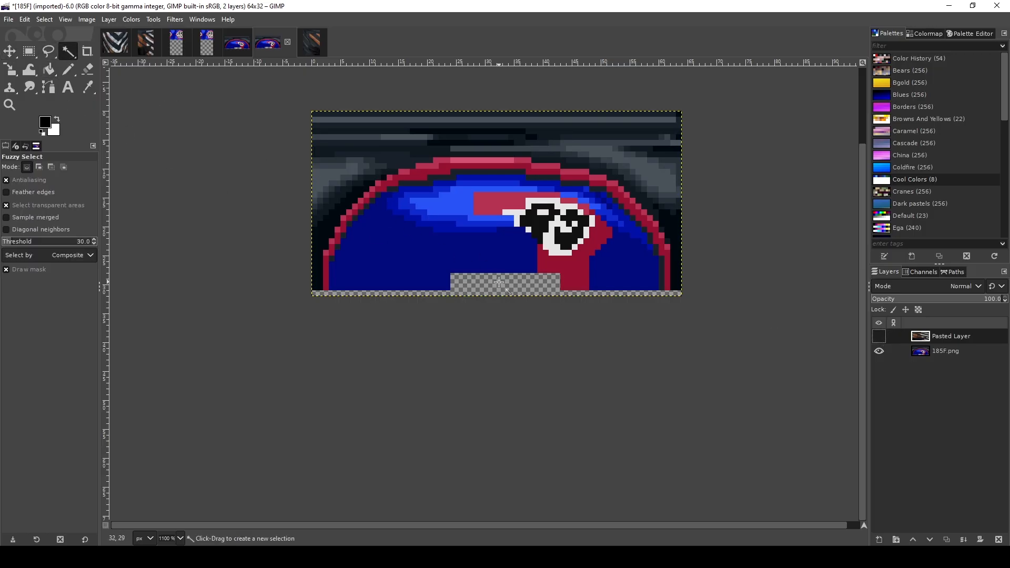
click(972, 351)
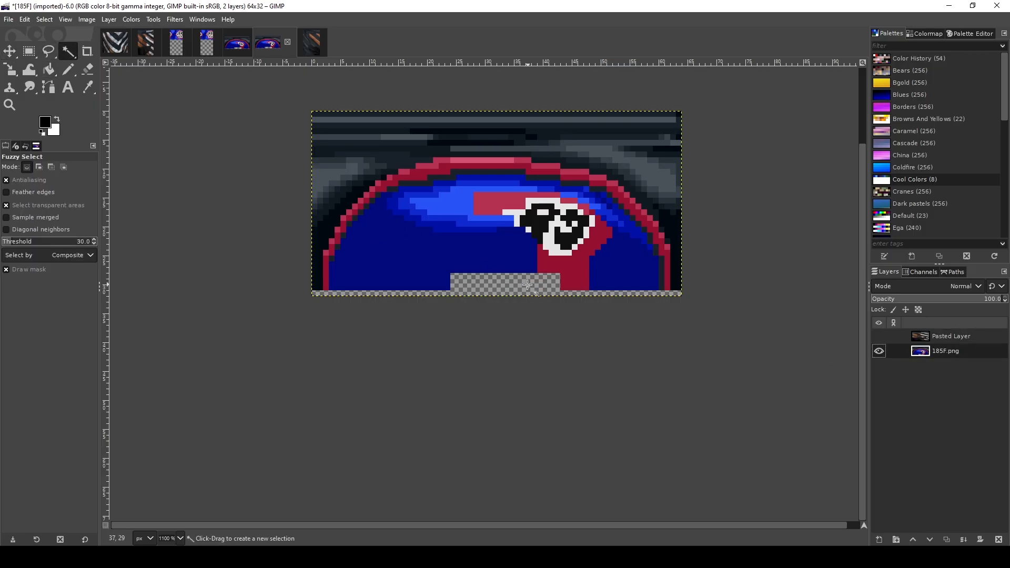
click(952, 338)
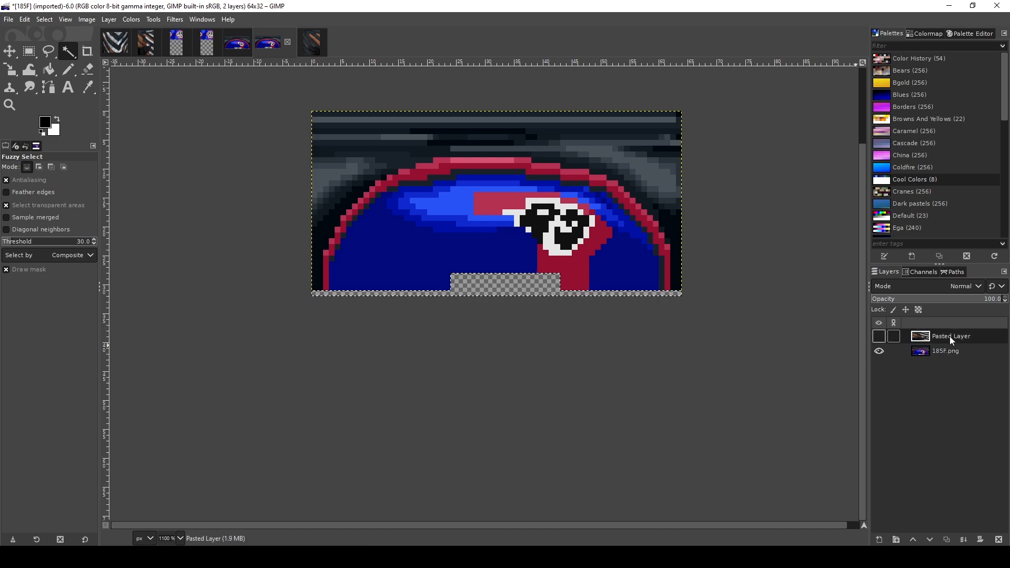
click(885, 335)
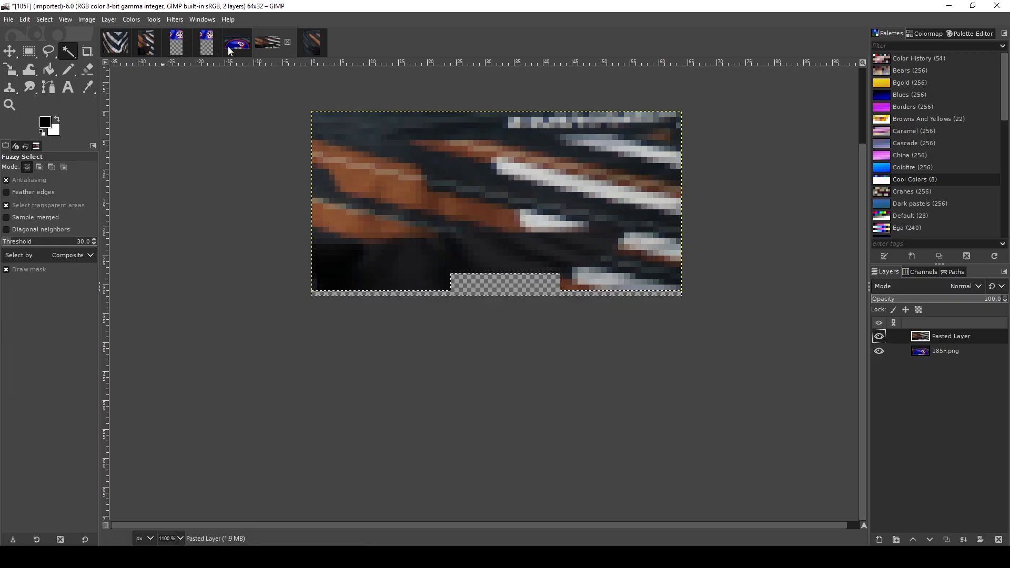
click(87, 20)
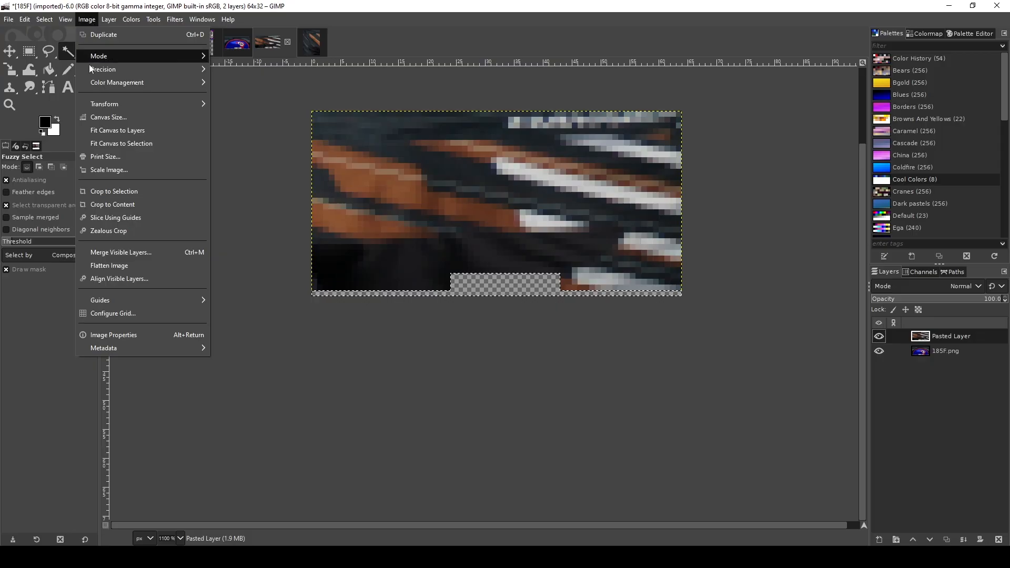
mouse_move(92, 107)
click(267, 104)
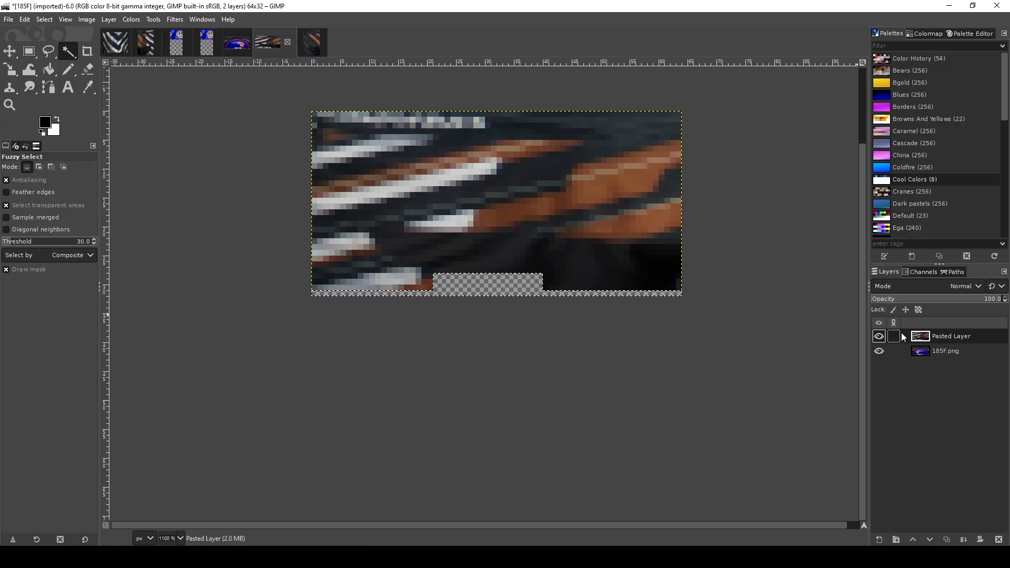
Delete the original 185F.png layer and set the background colour to pure red.
click(949, 351)
right_click(966, 355)
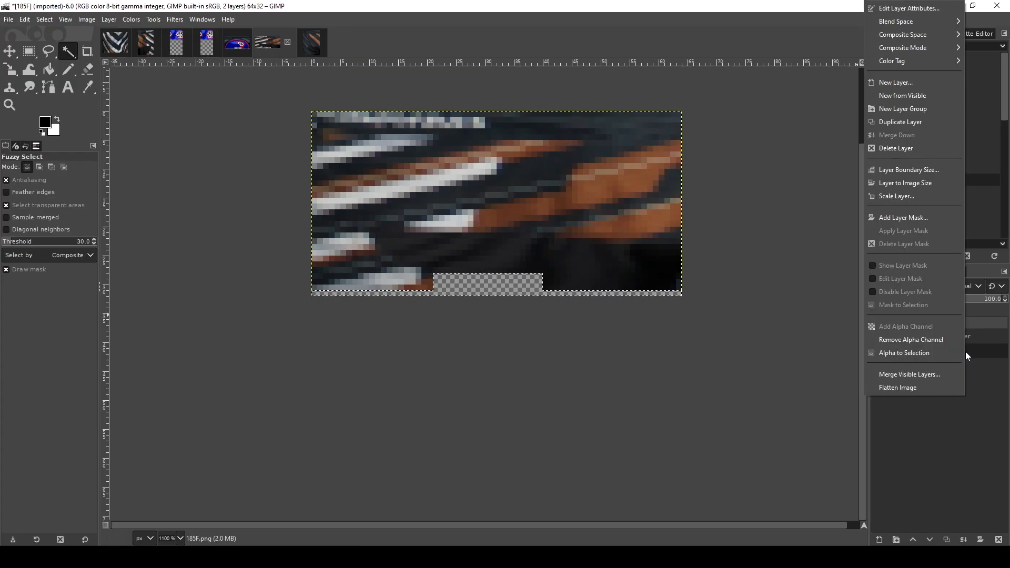
click(896, 148)
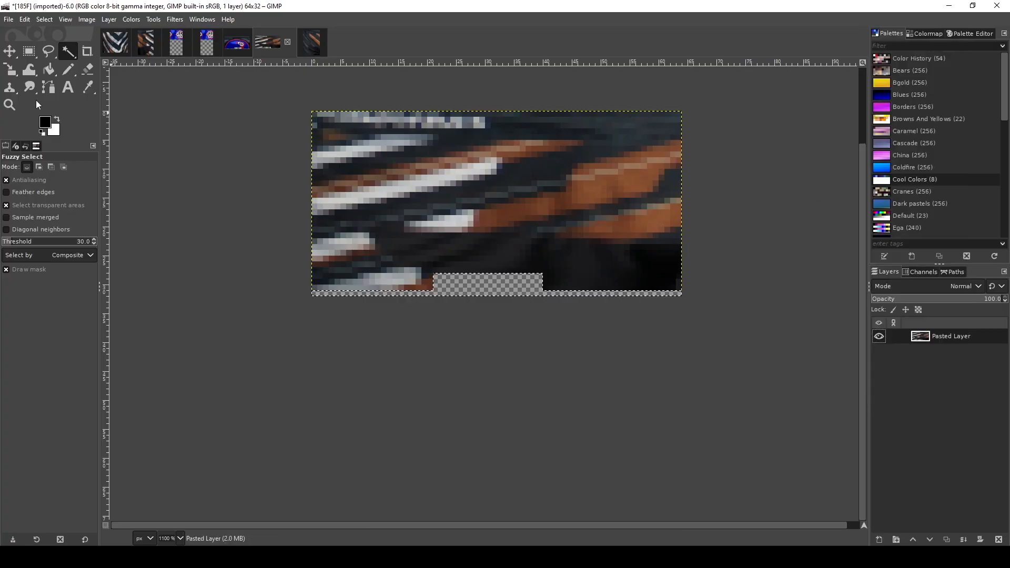
click(56, 129)
drag(75, 134, 131, 45)
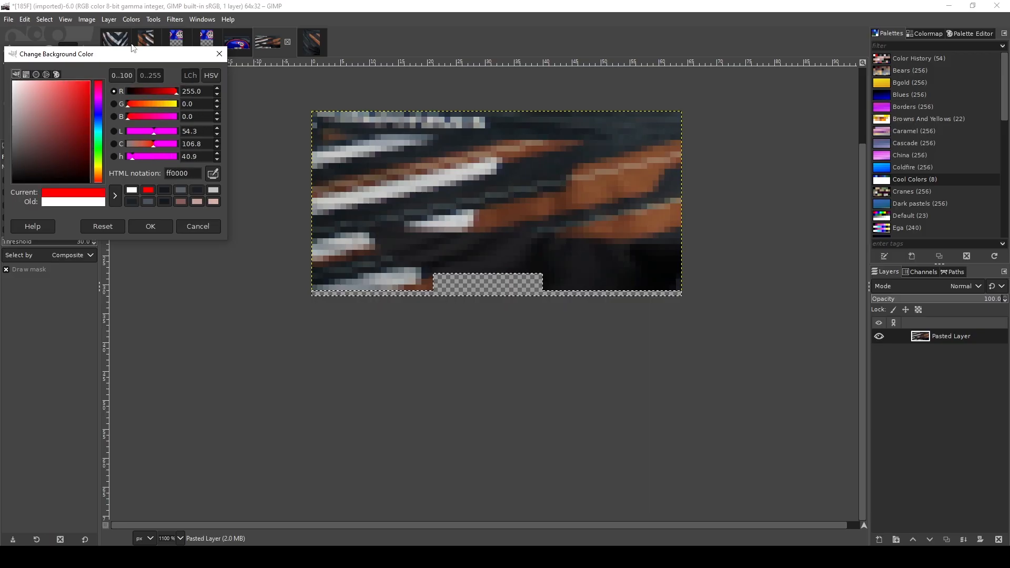
click(150, 227)
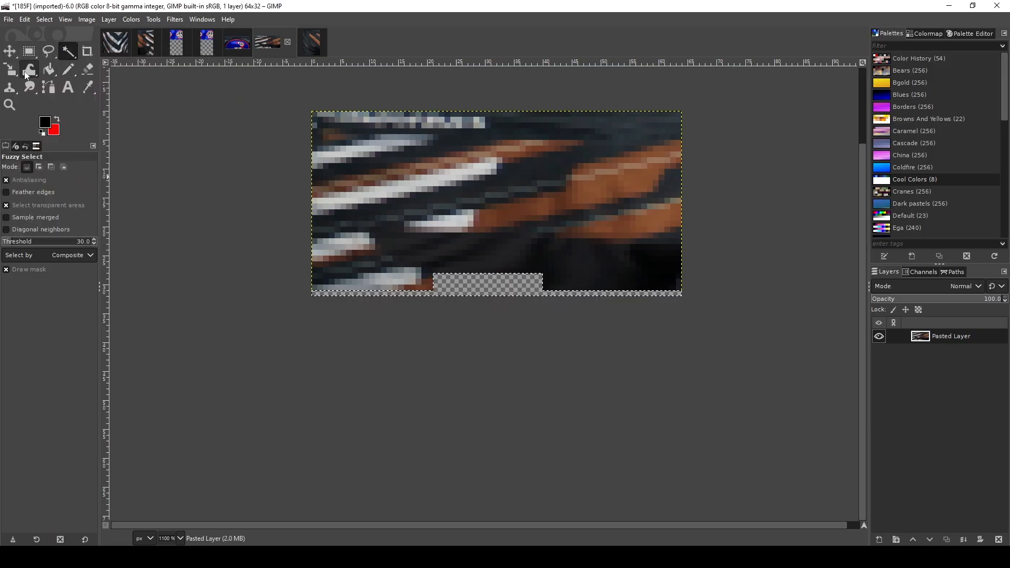
click(49, 69)
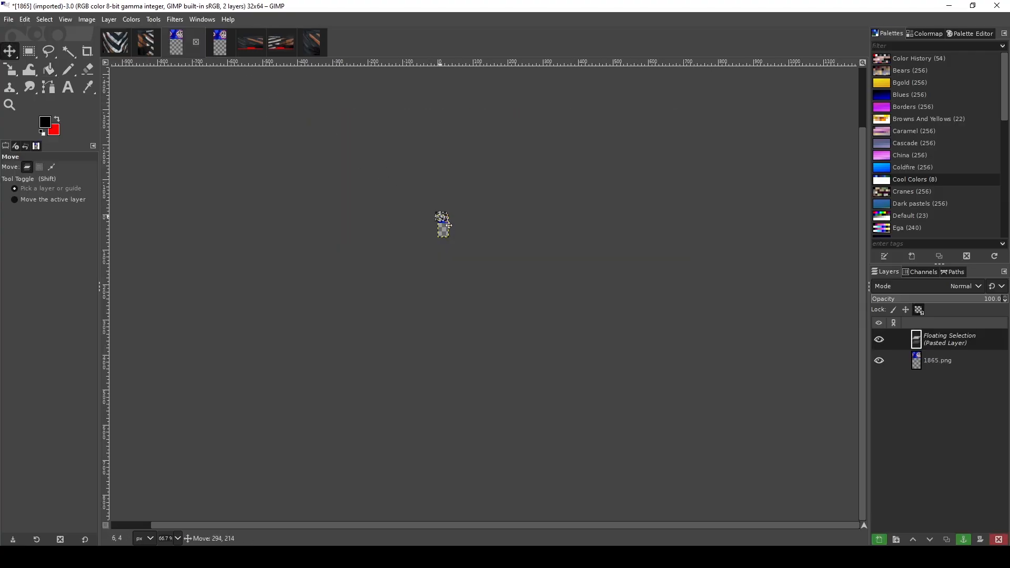
Paste the texture into 1865, nudge it 3 px left, and merge it down.
key(2)
scroll(444, 215, up, 5)
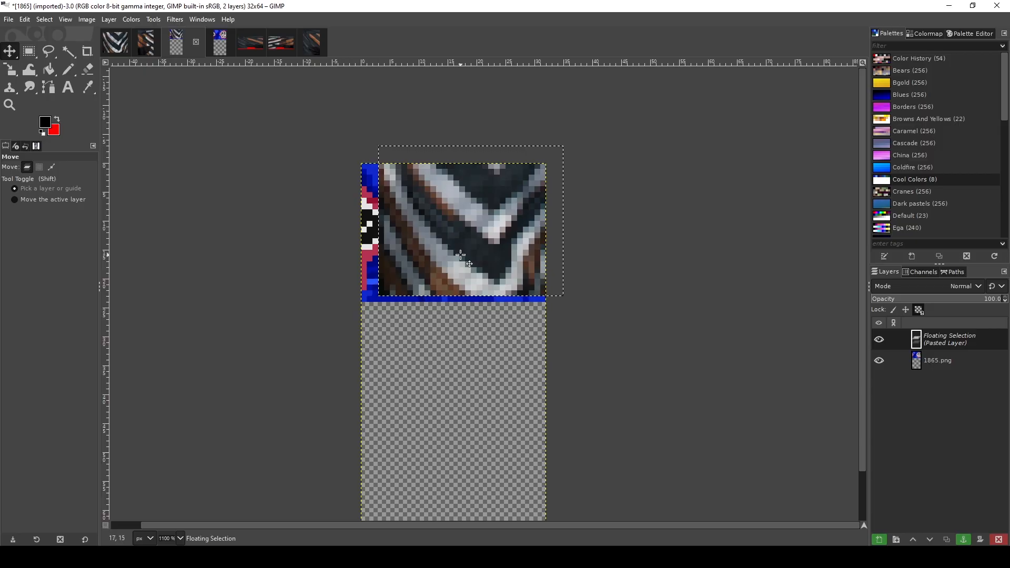
drag(477, 246, 462, 239)
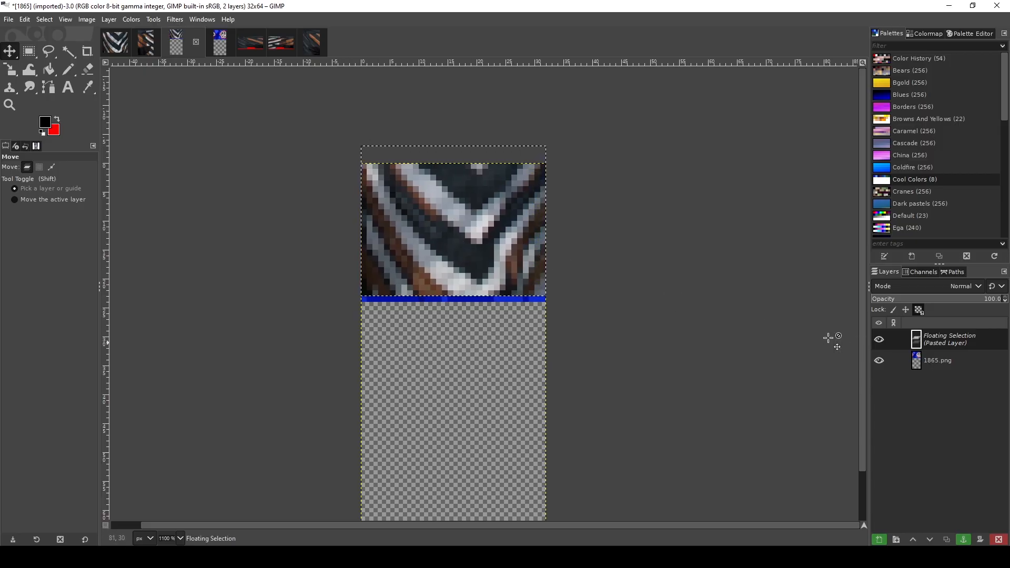
click(879, 539)
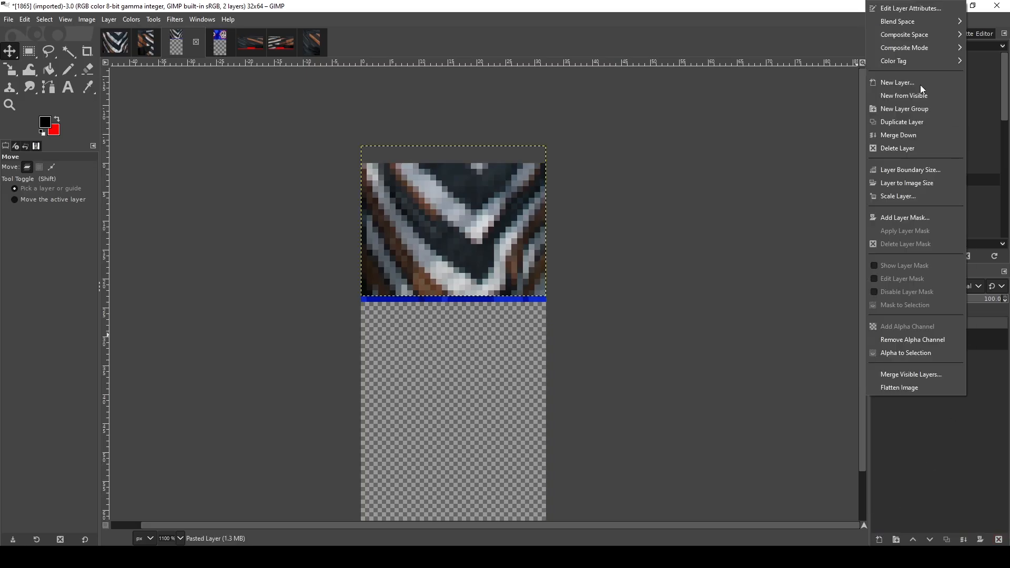
click(904, 135)
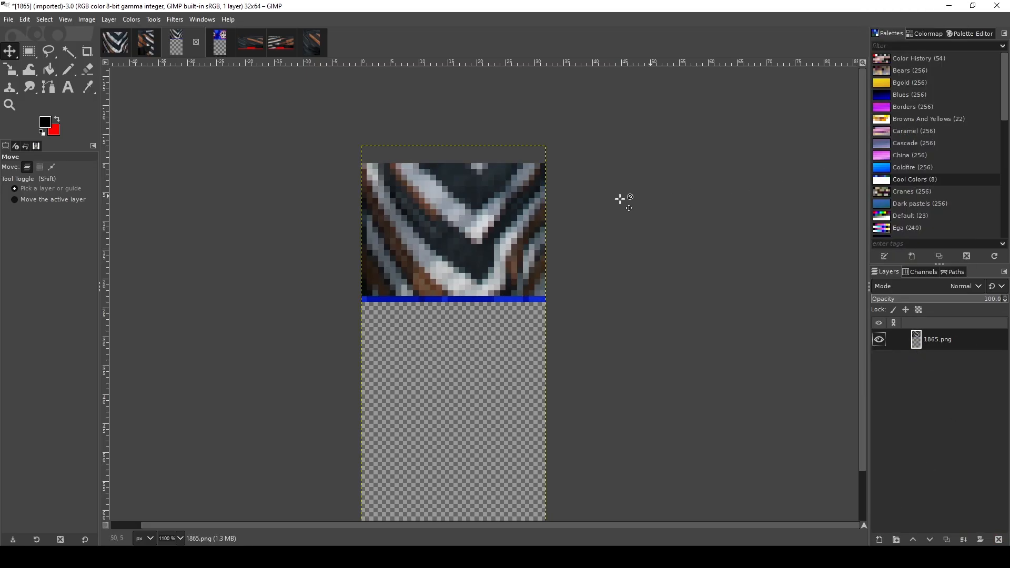
Sample a dark grey from the texture and pencil over the blue bottom row.
click(68, 69)
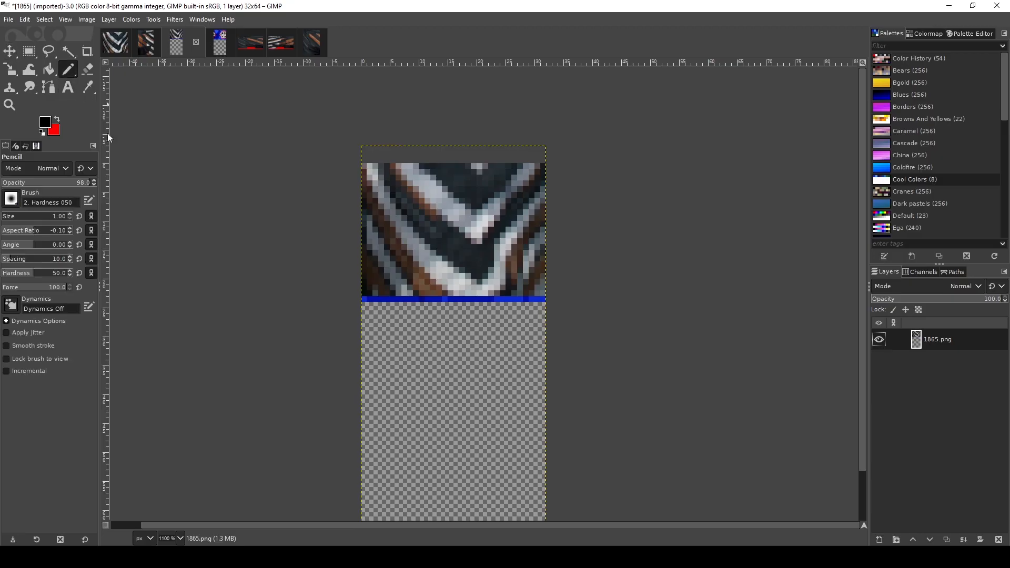
click(86, 89)
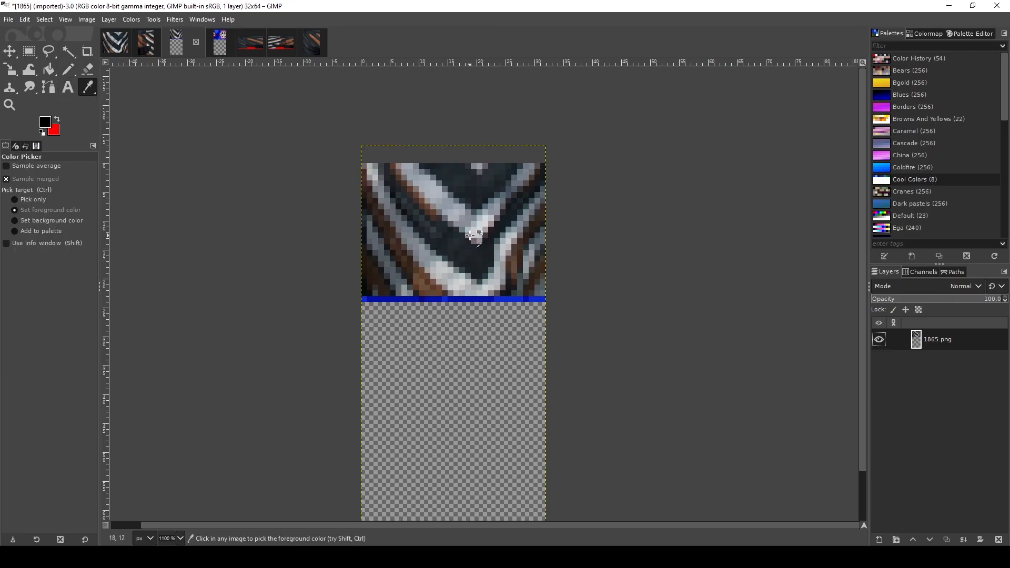
scroll(469, 234, up, 3)
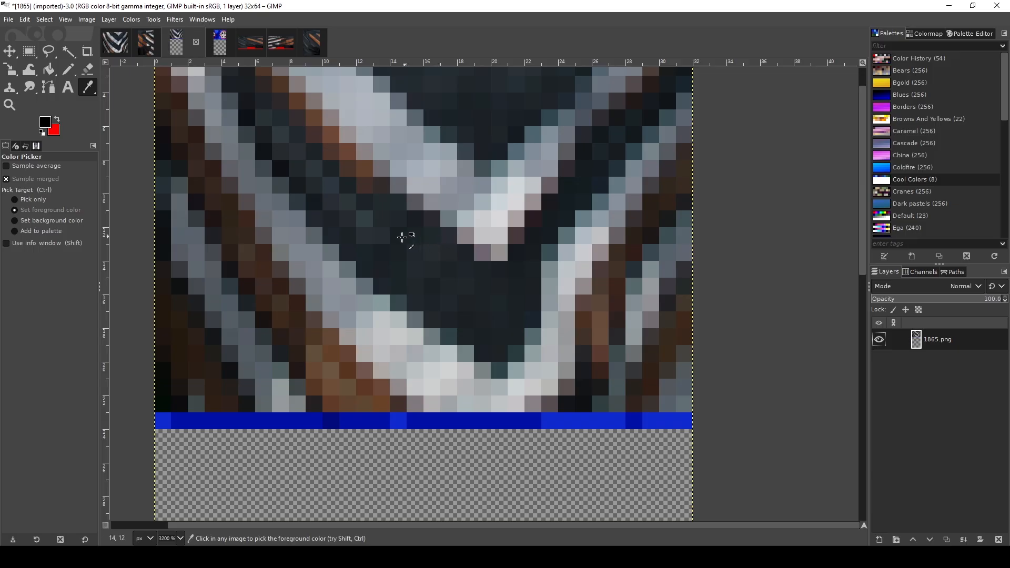
click(415, 221)
scroll(383, 240, down, 2)
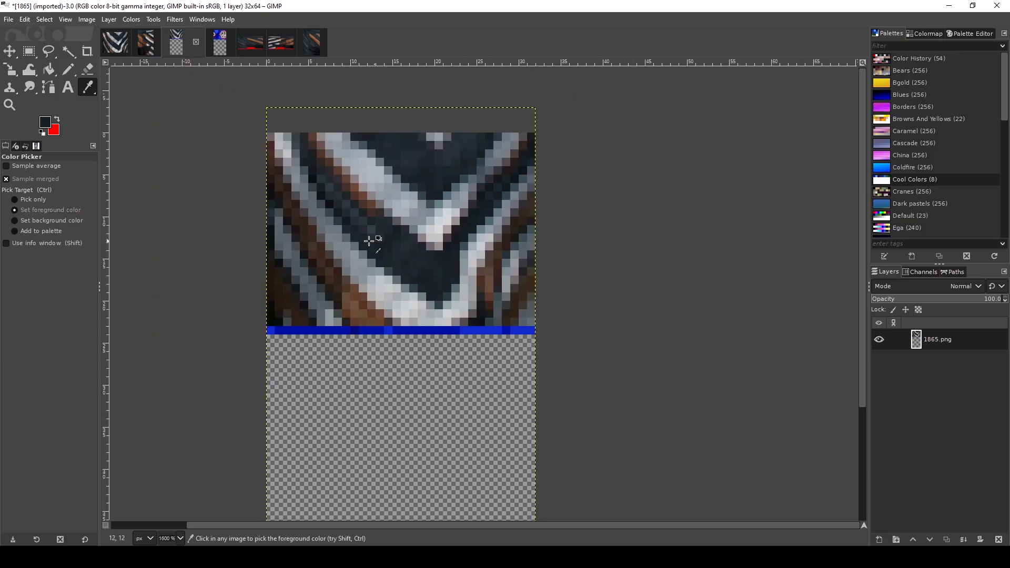
click(68, 69)
drag(269, 330, 531, 330)
click(280, 50)
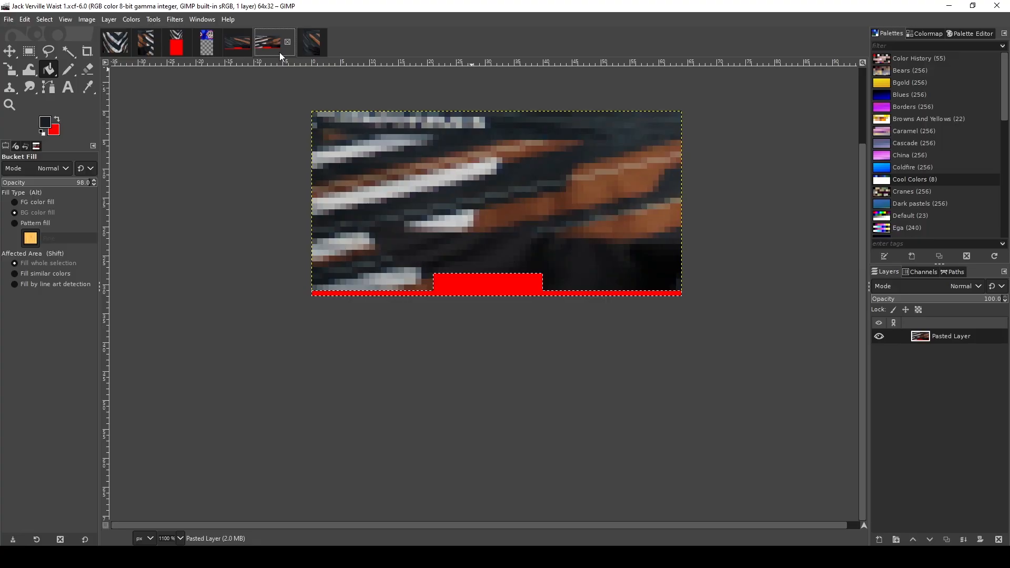
click(83, 22)
mouse_move(93, 57)
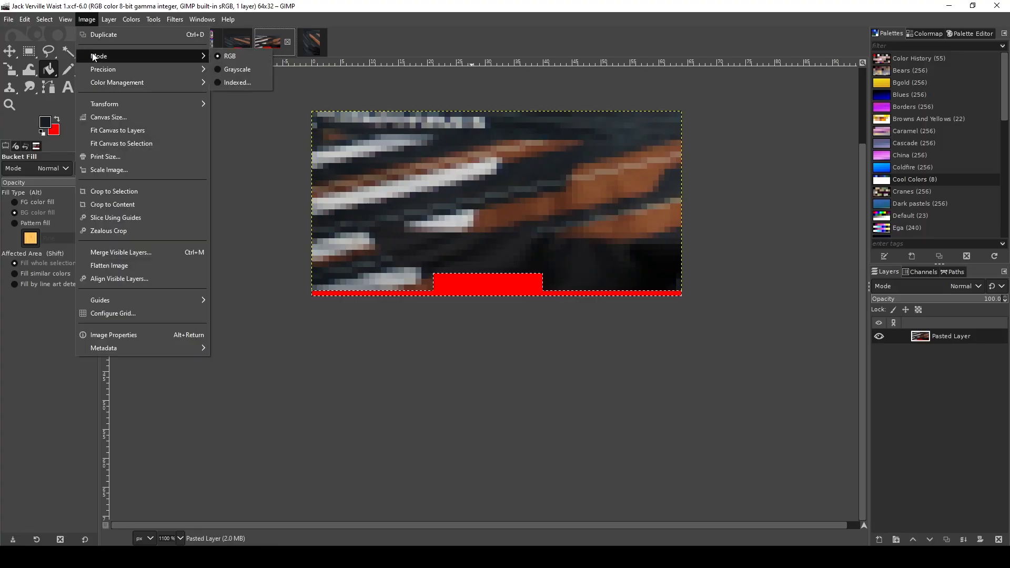
click(219, 81)
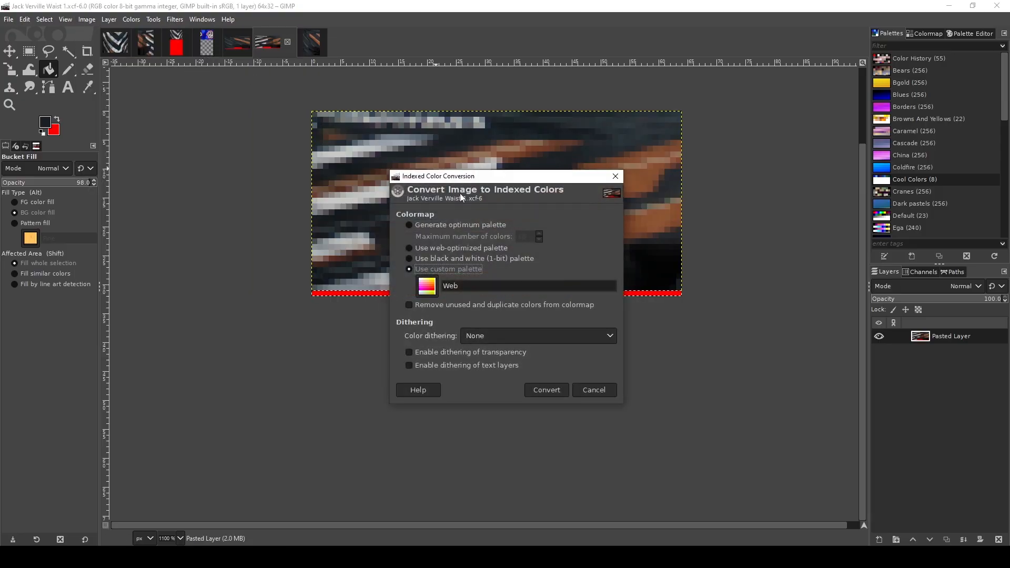
click(492, 225)
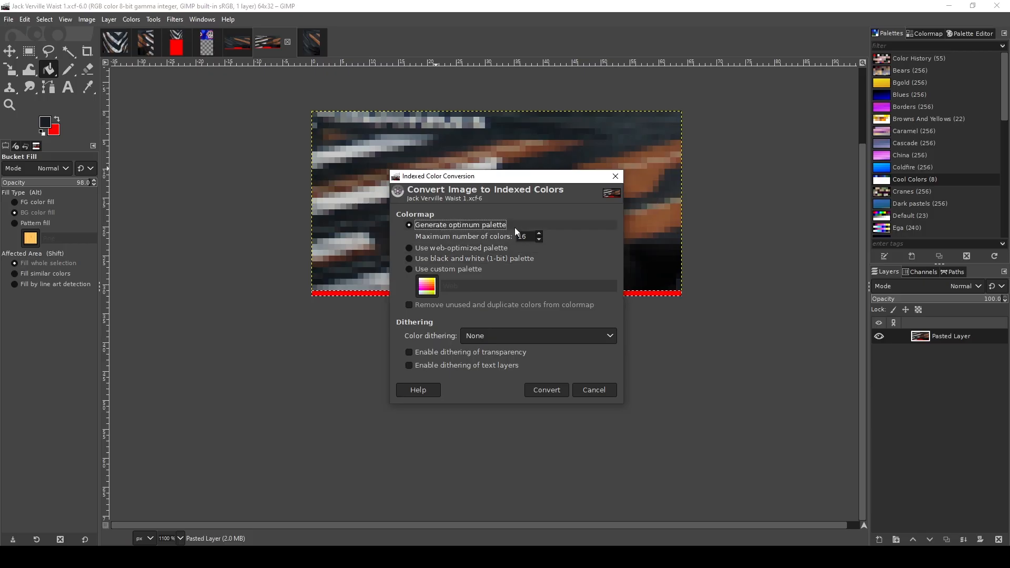
click(553, 389)
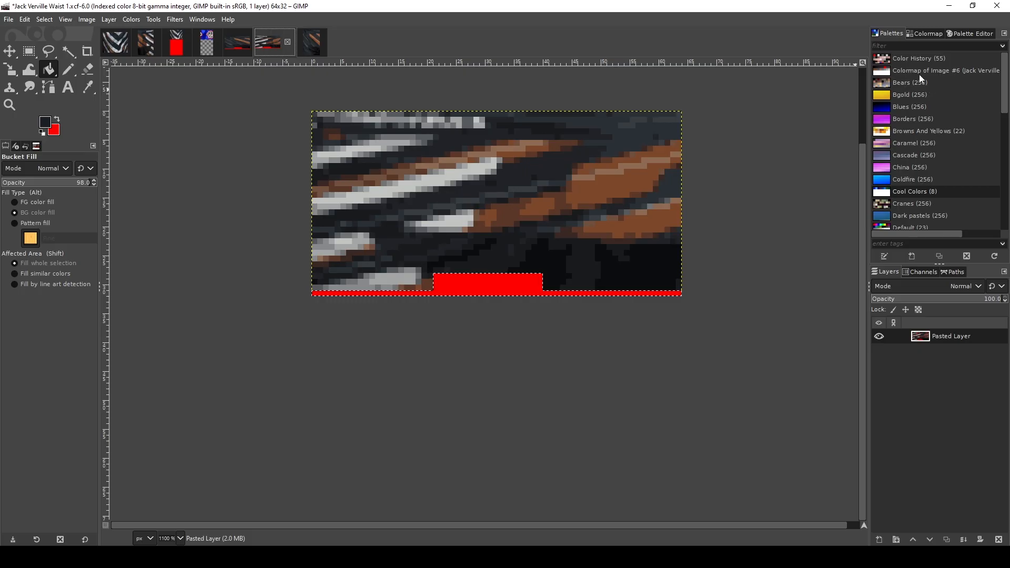
Show the image's colormap and bring up Rearrange Colormap from swatch 7.
click(943, 33)
click(963, 34)
click(934, 32)
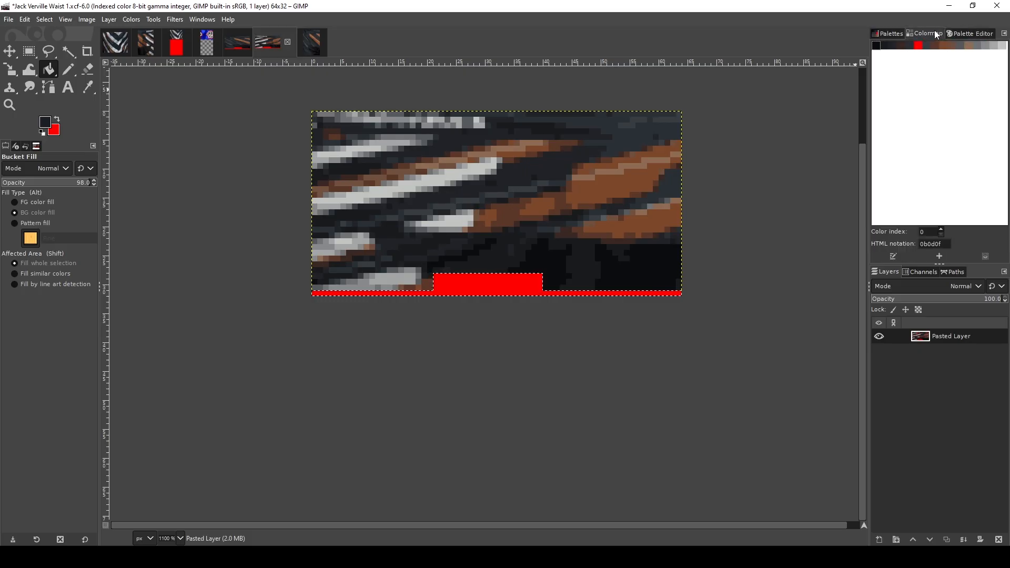
right_click(939, 51)
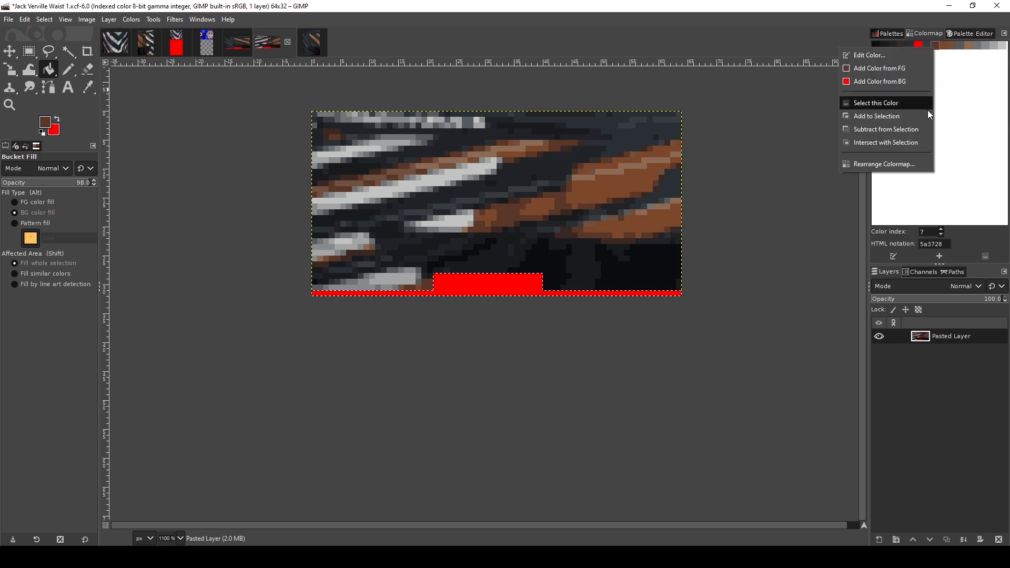
click(911, 164)
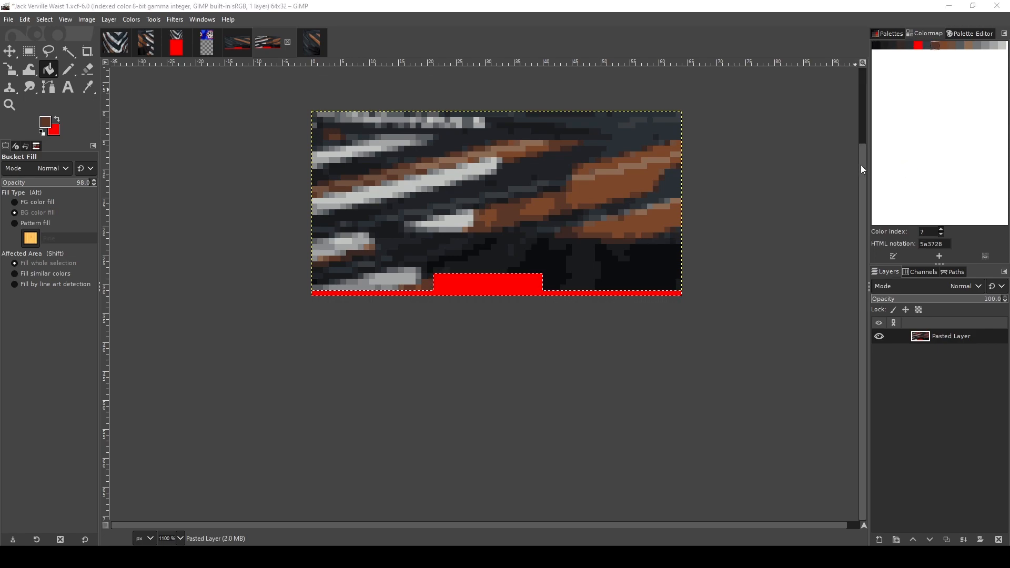
Move the red, 11, 9, 8, 7 and 3 swatches toward the end, apply, then undo.
drag(461, 271, 640, 274)
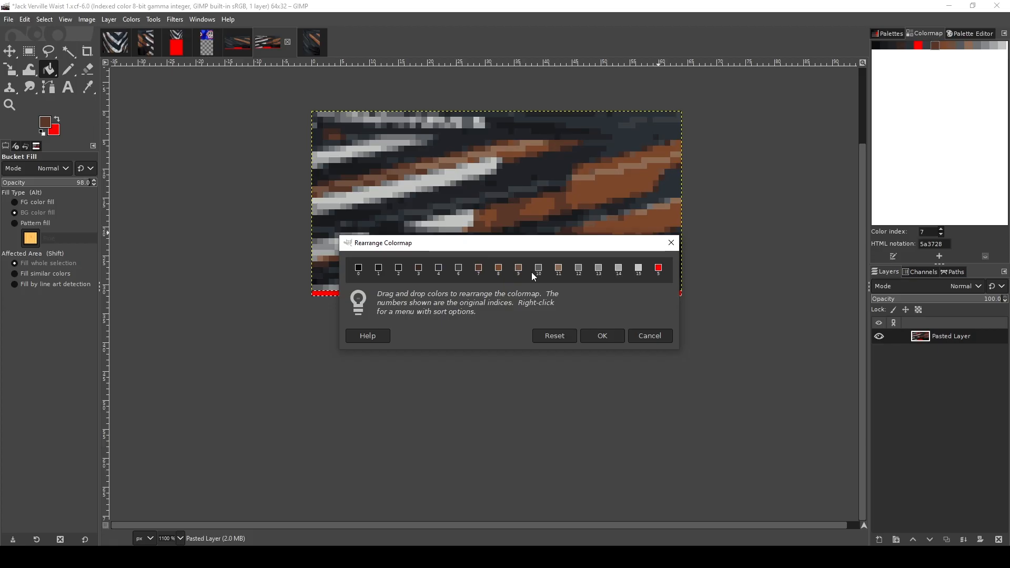
drag(561, 275, 649, 273)
drag(521, 274, 627, 272)
drag(499, 273, 604, 273)
drag(479, 272, 598, 273)
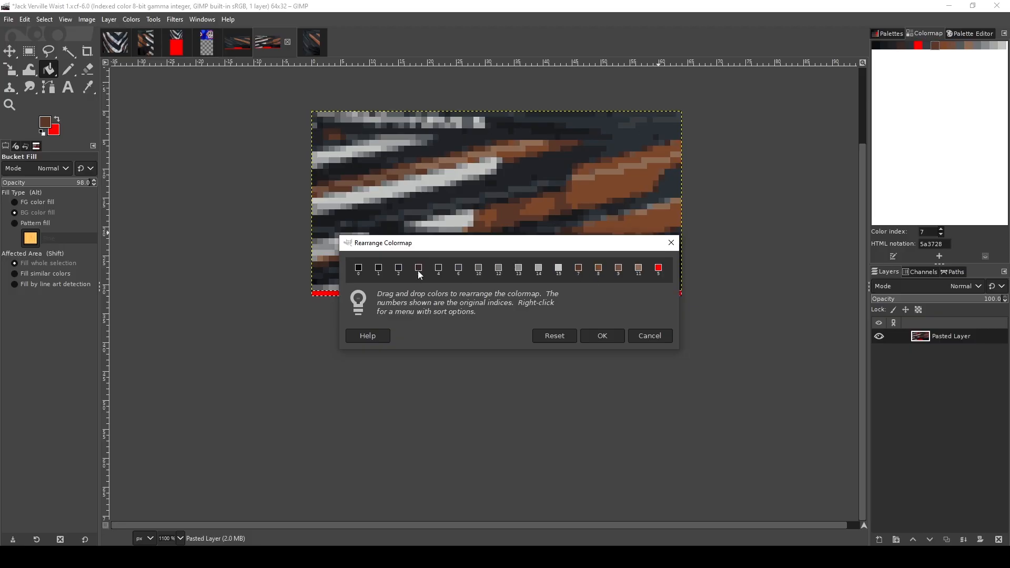
drag(420, 272, 568, 274)
click(596, 336)
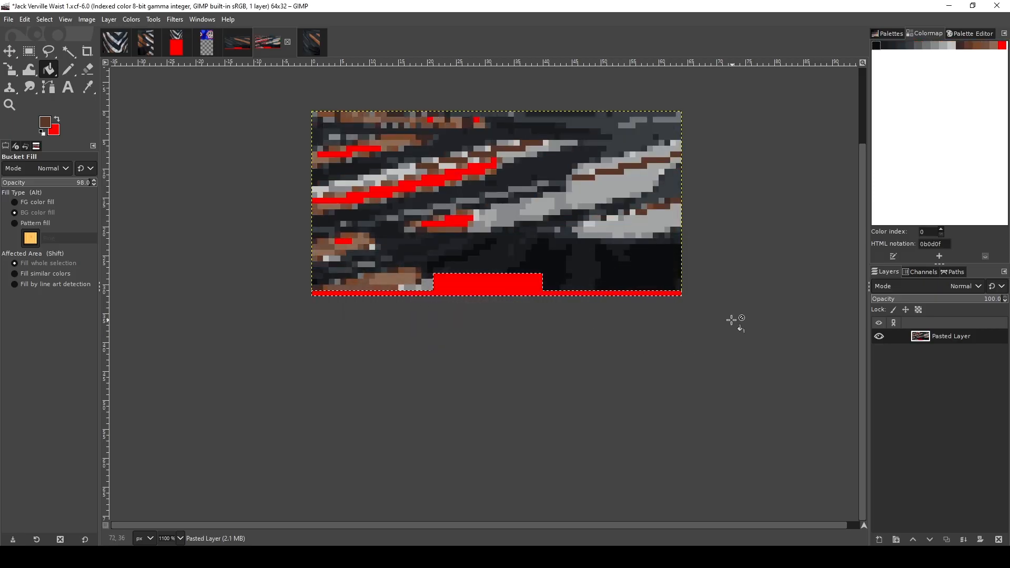
key(ctrl+z)
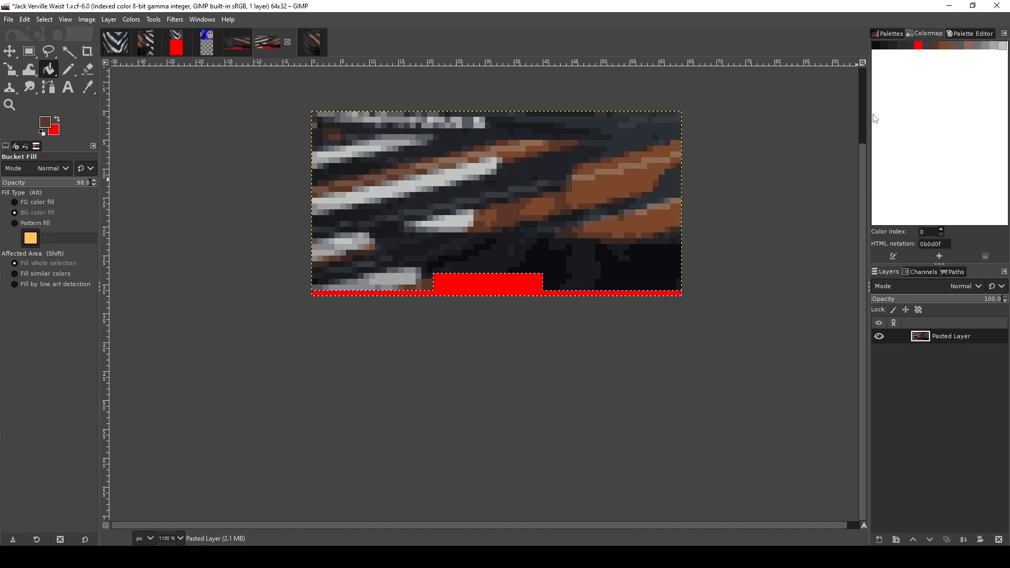
Clear the selection and reorder the colormap as greys, then browns, then red last.
click(85, 20)
mouse_move(37, 22)
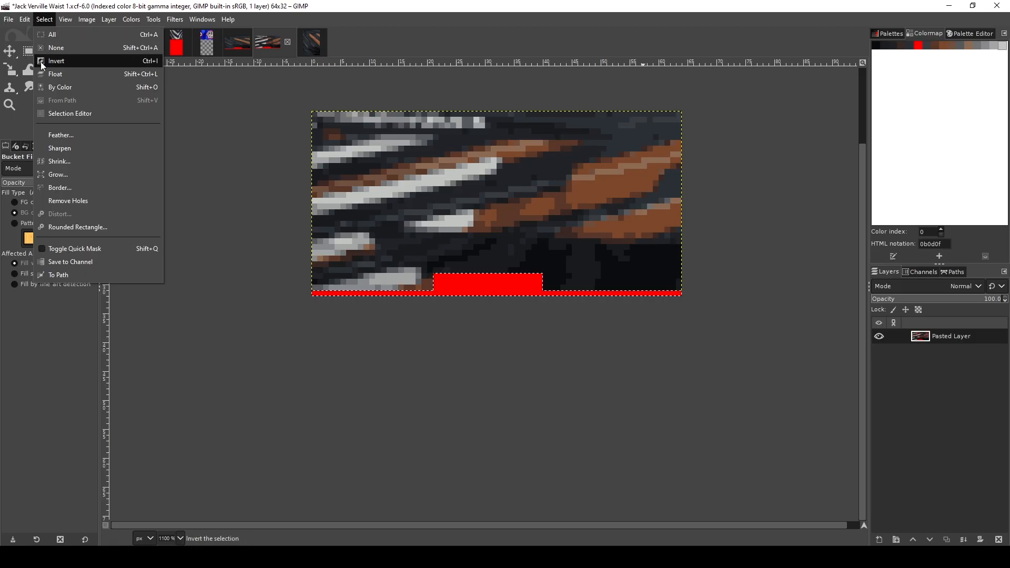
click(44, 49)
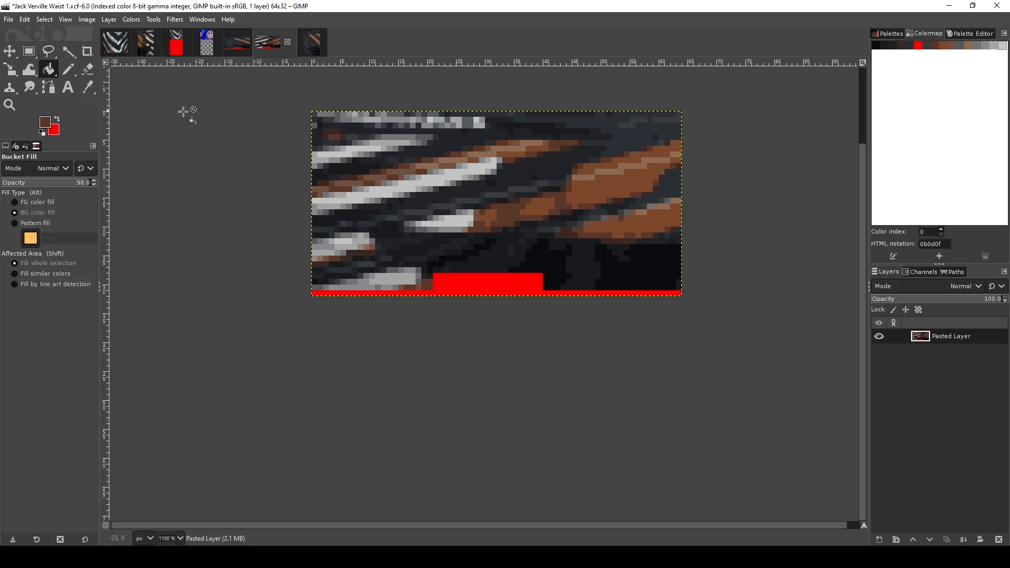
right_click(946, 47)
click(913, 167)
drag(459, 270, 667, 272)
drag(559, 270, 647, 271)
drag(519, 269, 610, 270)
drag(479, 269, 592, 271)
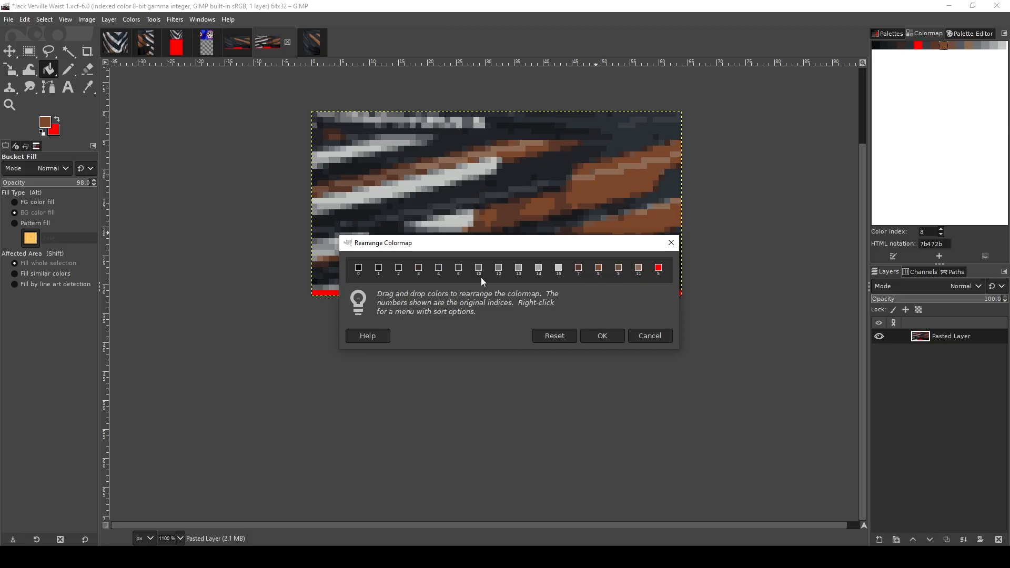
drag(427, 270, 573, 282)
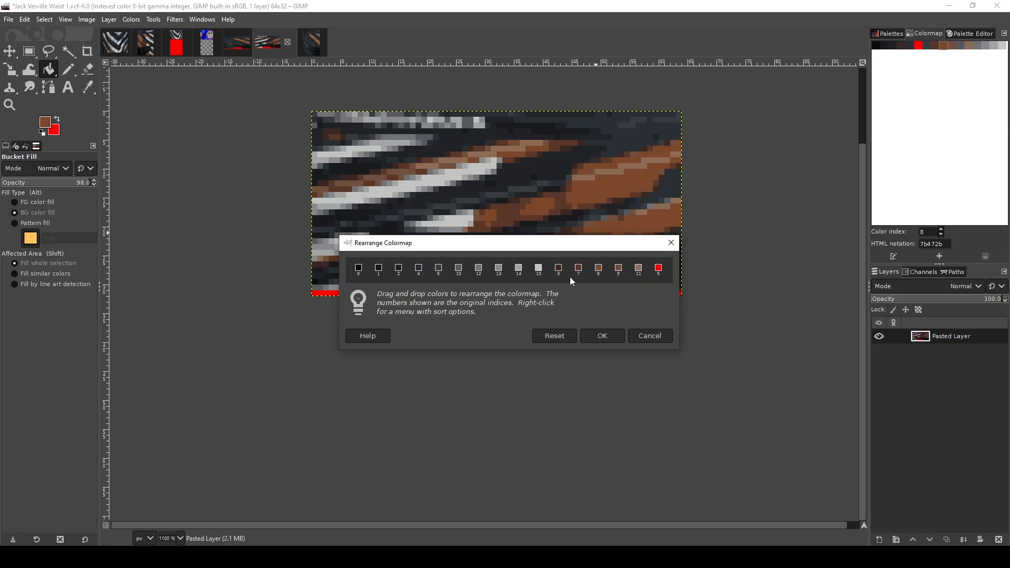
click(600, 337)
Export the image's colormap palette as a text file.
click(971, 33)
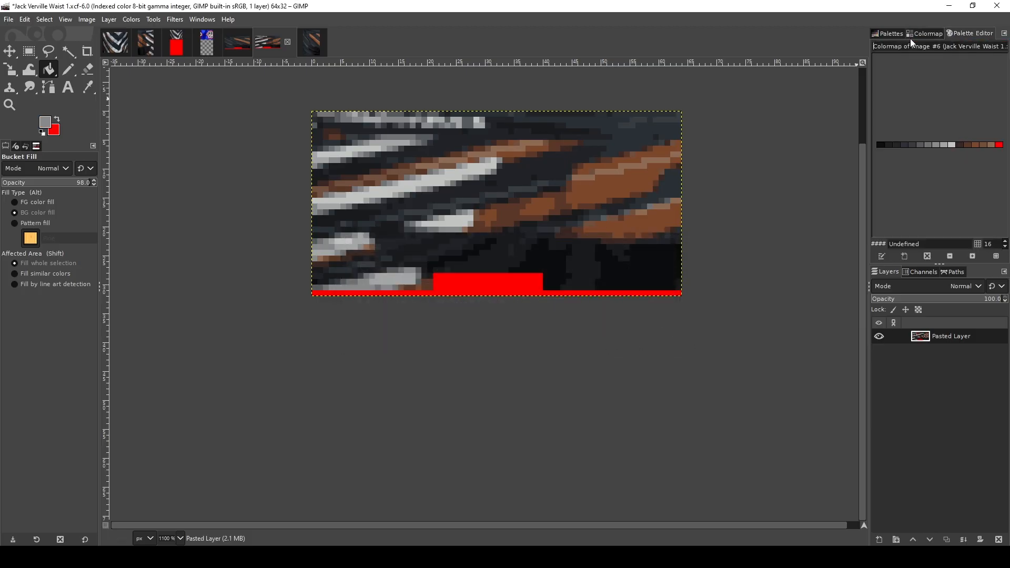
click(897, 35)
right_click(929, 73)
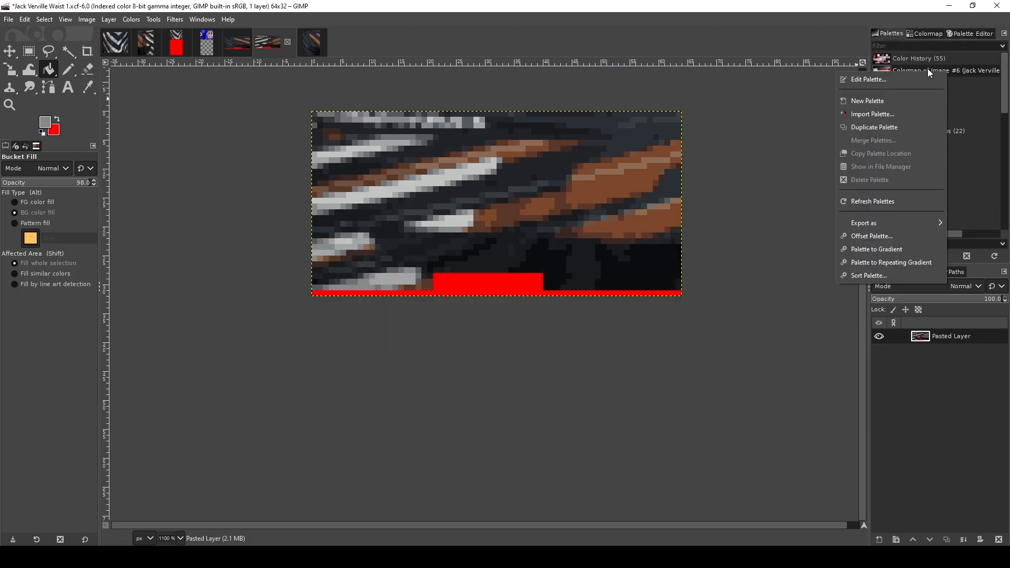
mouse_move(875, 226)
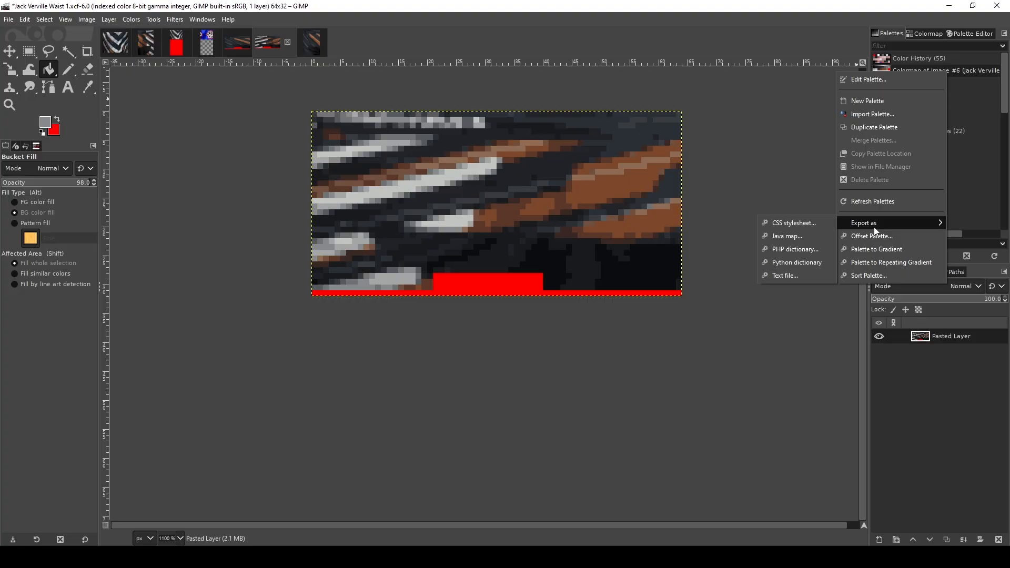
click(799, 280)
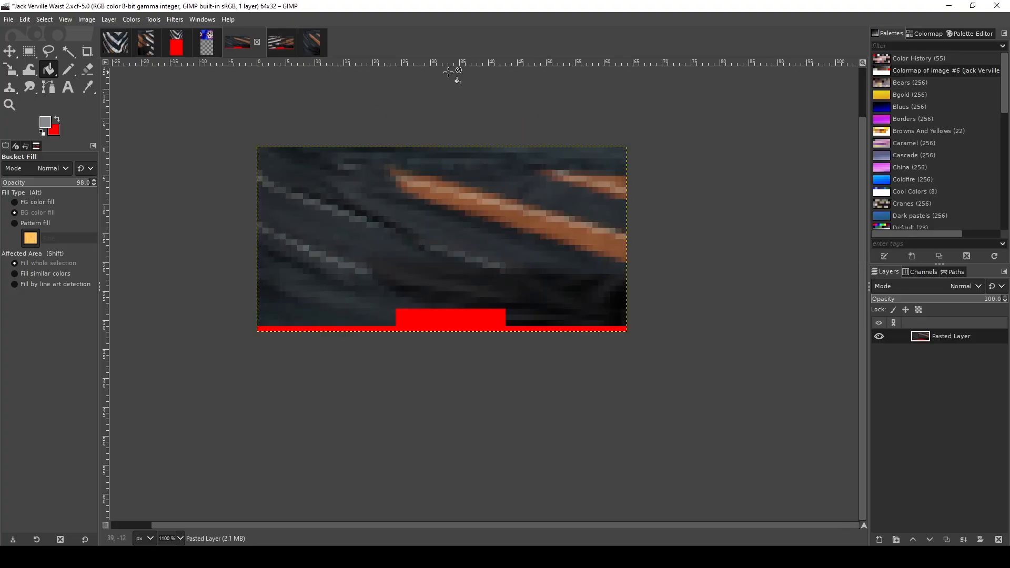
click(64, 19)
mouse_move(87, 19)
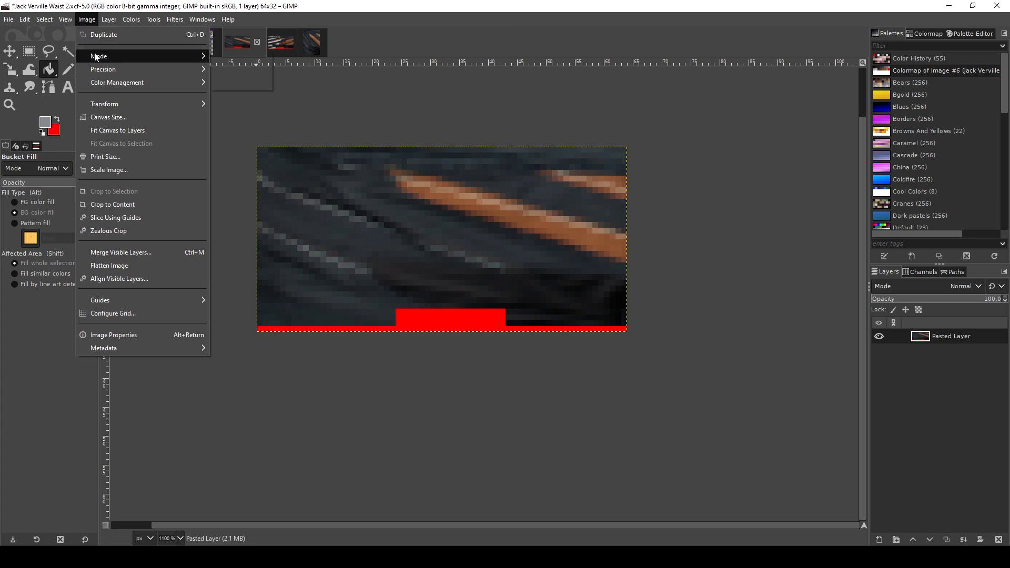
mouse_move(176, 59)
click(229, 79)
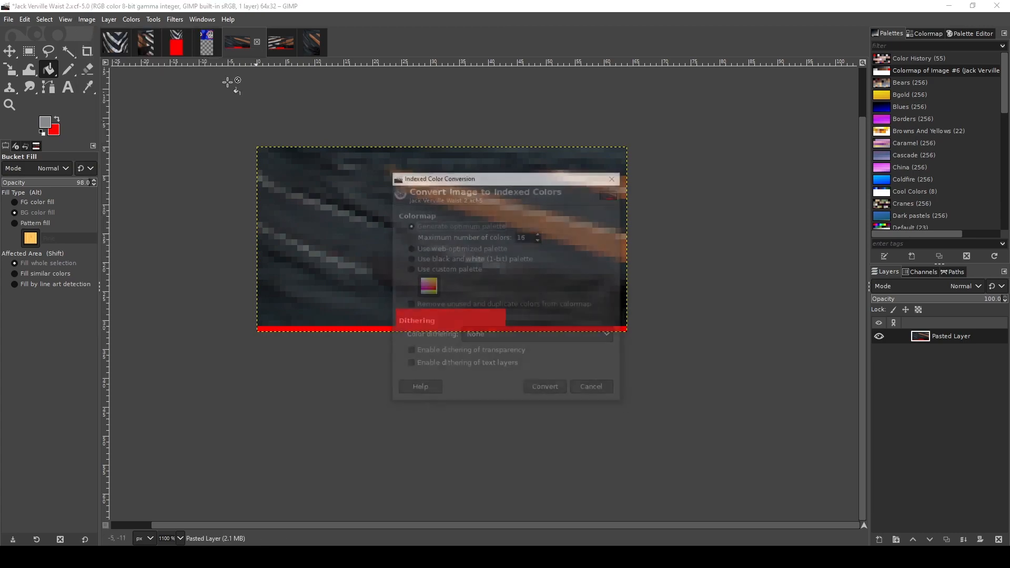
click(408, 268)
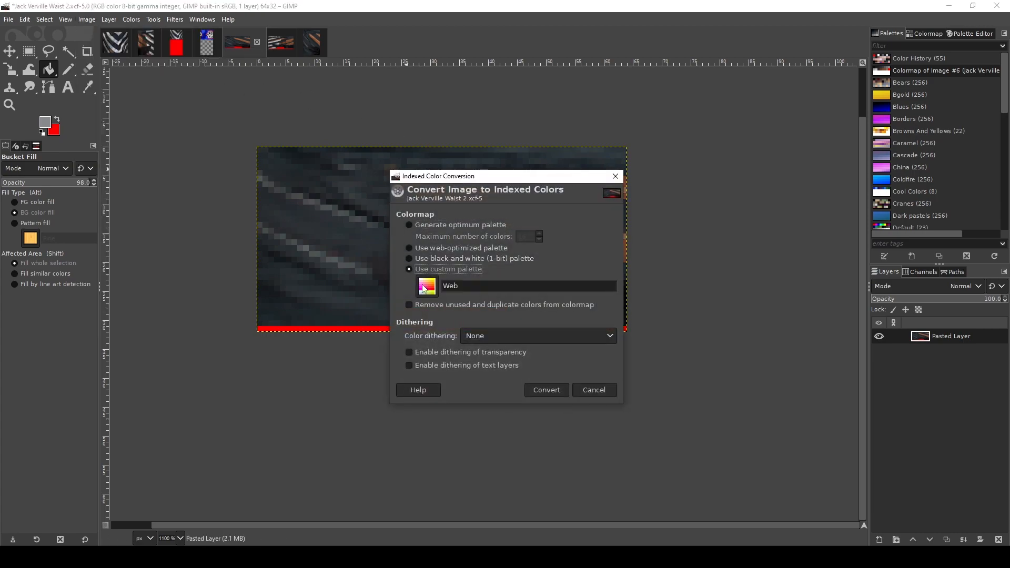
click(425, 288)
scroll(443, 327, up, 12)
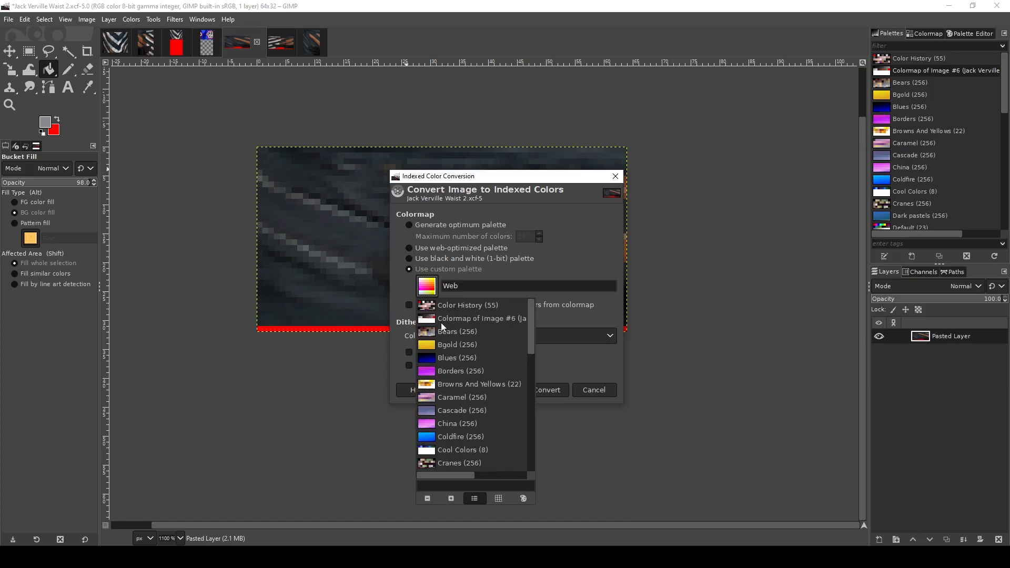
click(450, 319)
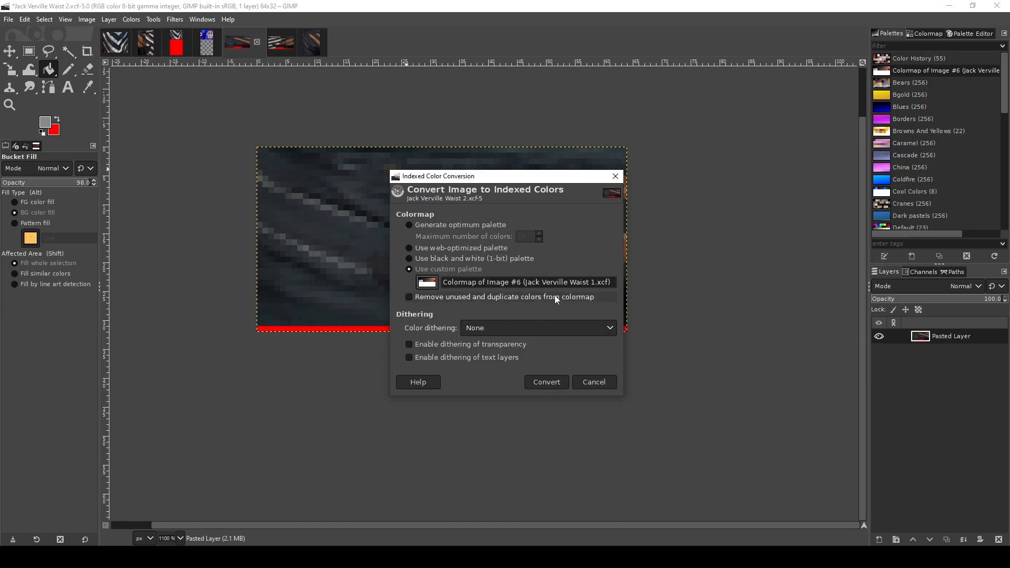
click(552, 382)
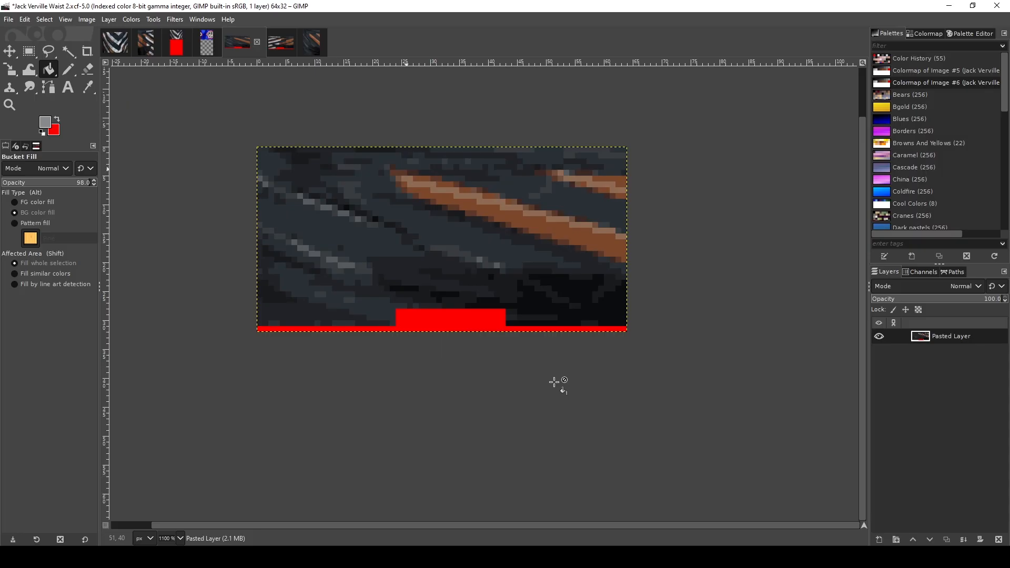
click(176, 42)
Export Jack Verville Leg.png to Shorts with background, resolution, creation time, Exif, XMP and colour profile off.
click(8, 19)
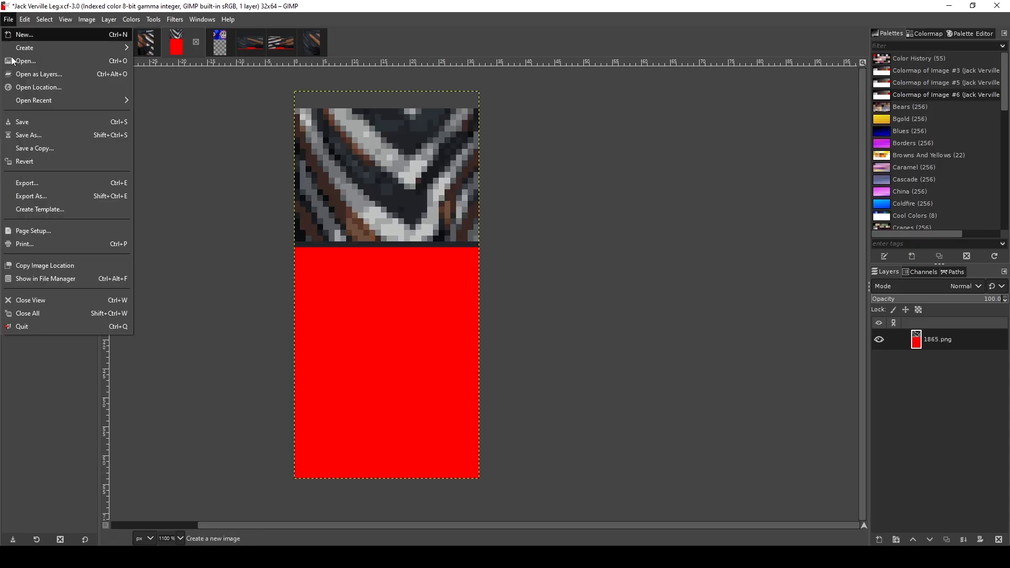
click(47, 202)
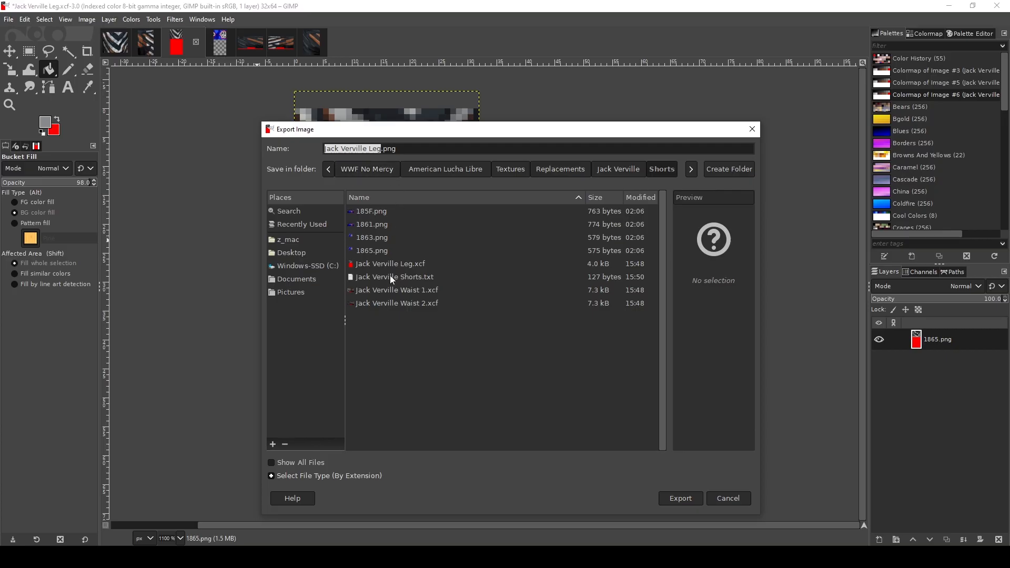
click(680, 498)
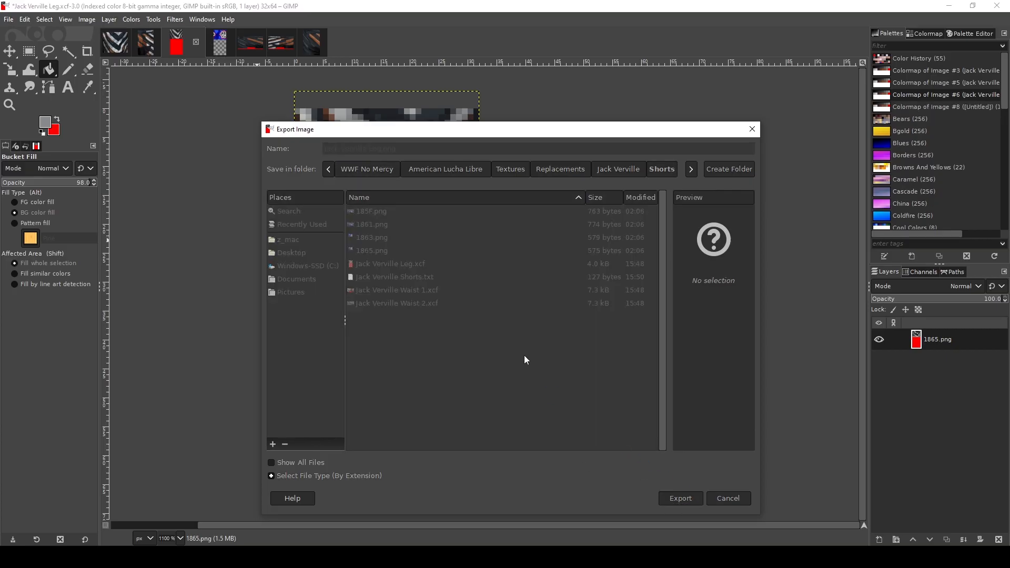
click(437, 201)
click(437, 240)
click(437, 254)
click(437, 328)
click(436, 338)
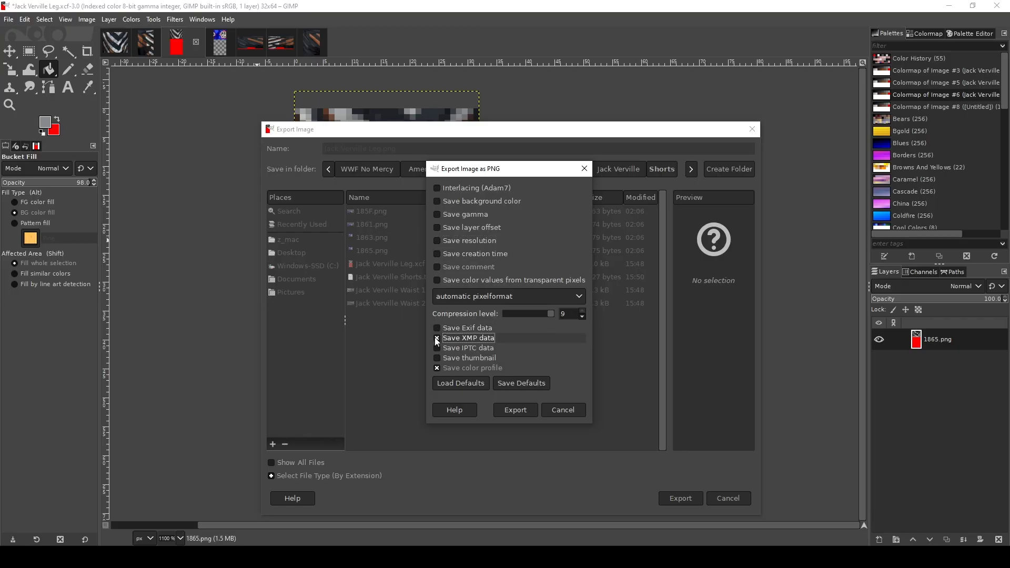
click(434, 368)
click(523, 412)
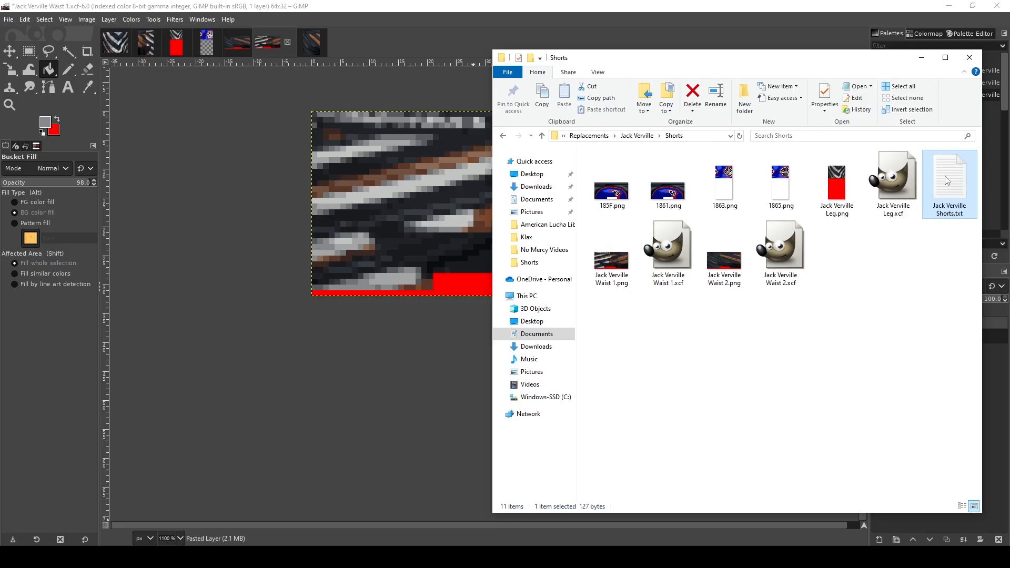
double_click(947, 181)
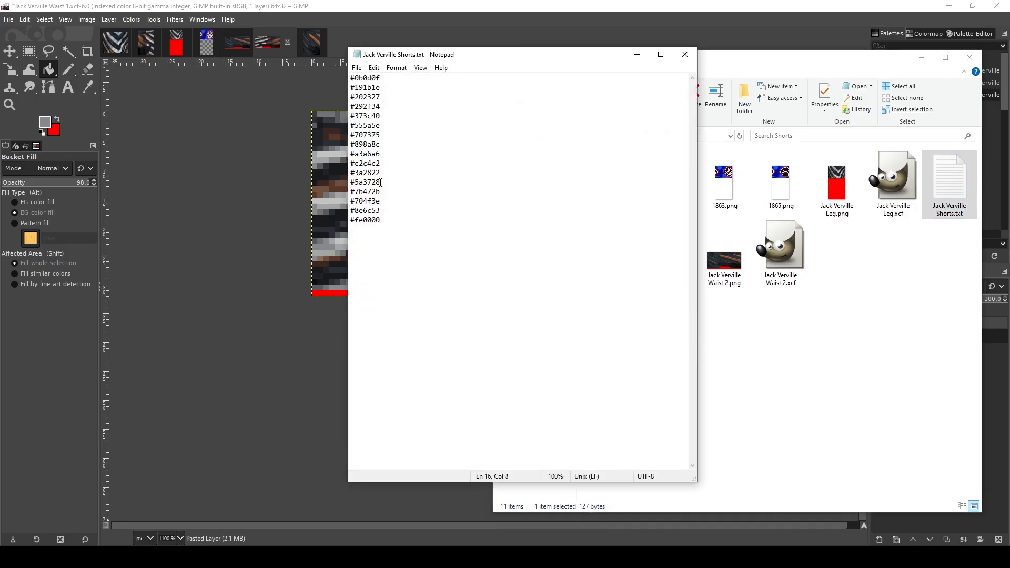
drag(386, 221, 301, 44)
key(ctrl+c)
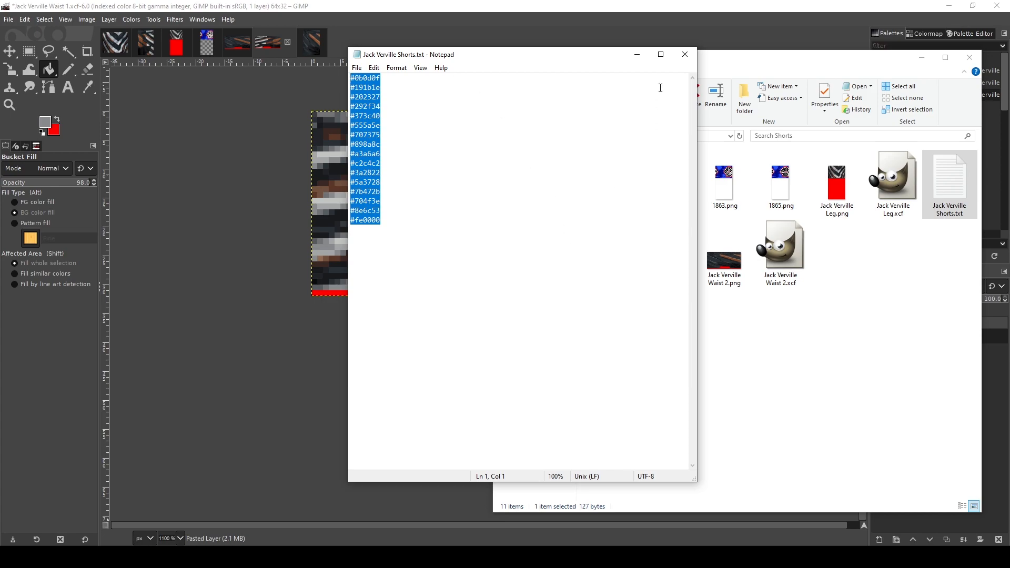
click(637, 55)
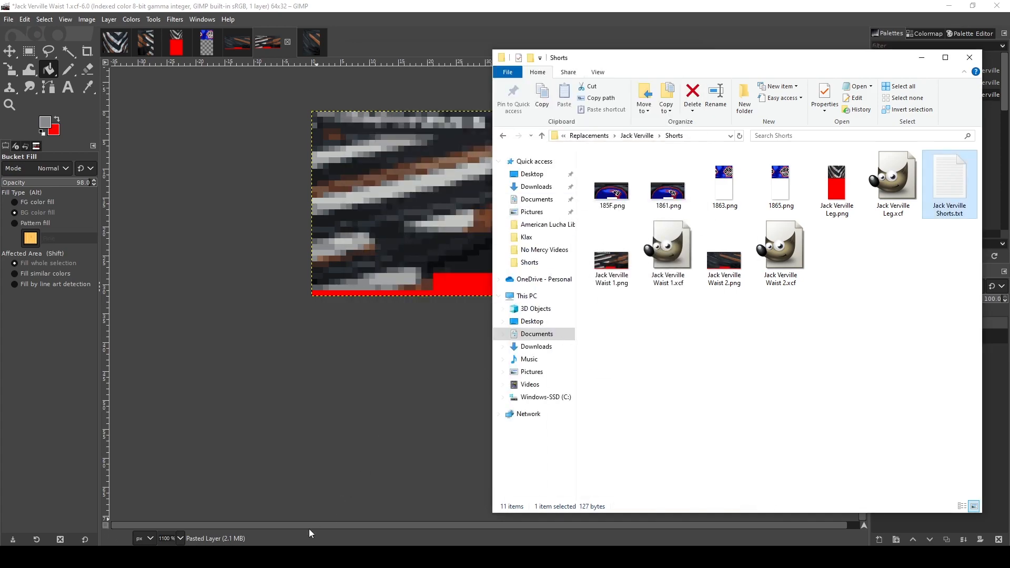
Paste the hex codes into Zonums Color Converter, convert them to RGB, and select all RGB results.
click(272, 556)
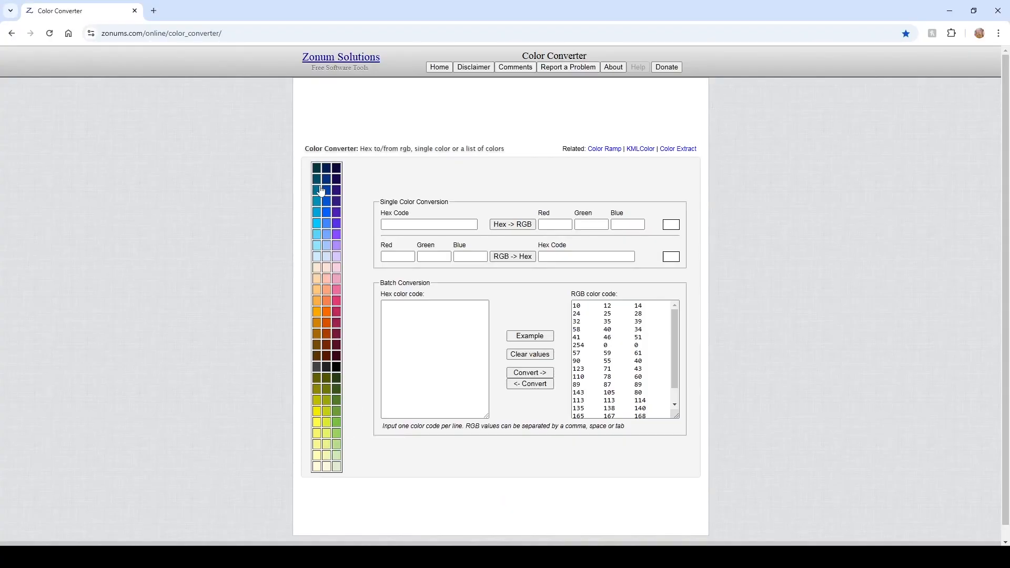
click(105, 33)
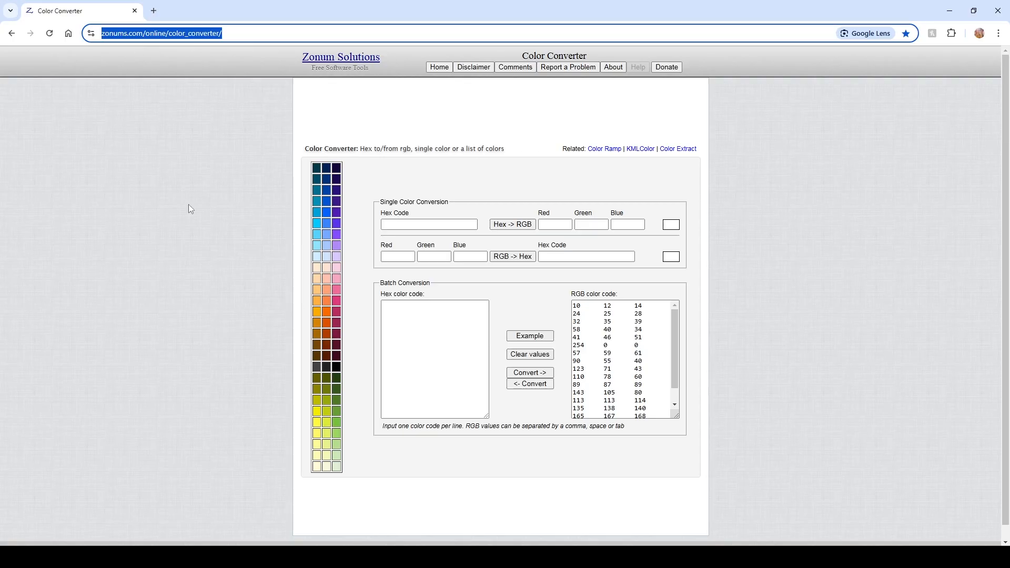
click(451, 356)
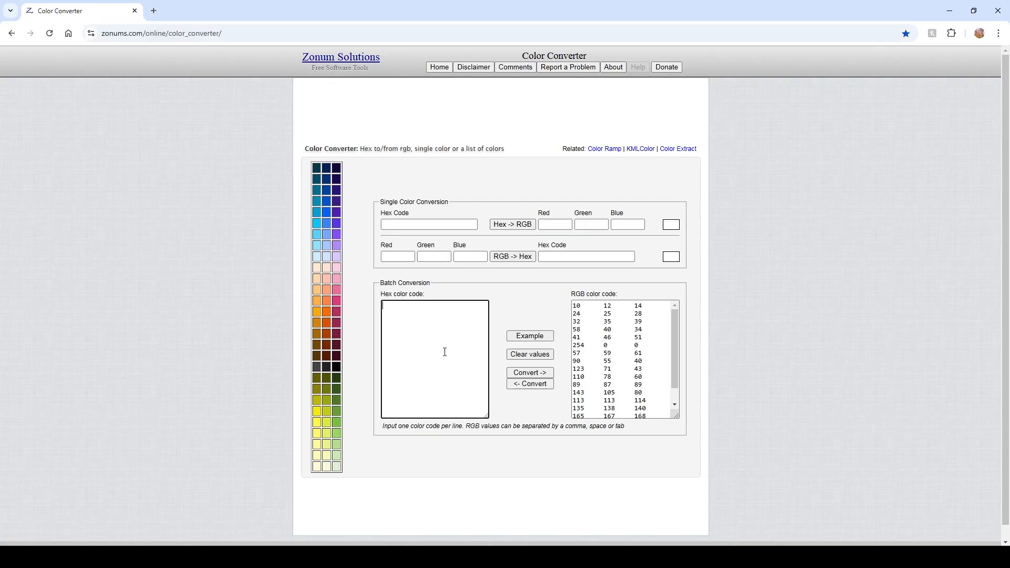
key(ctrl+v)
click(531, 374)
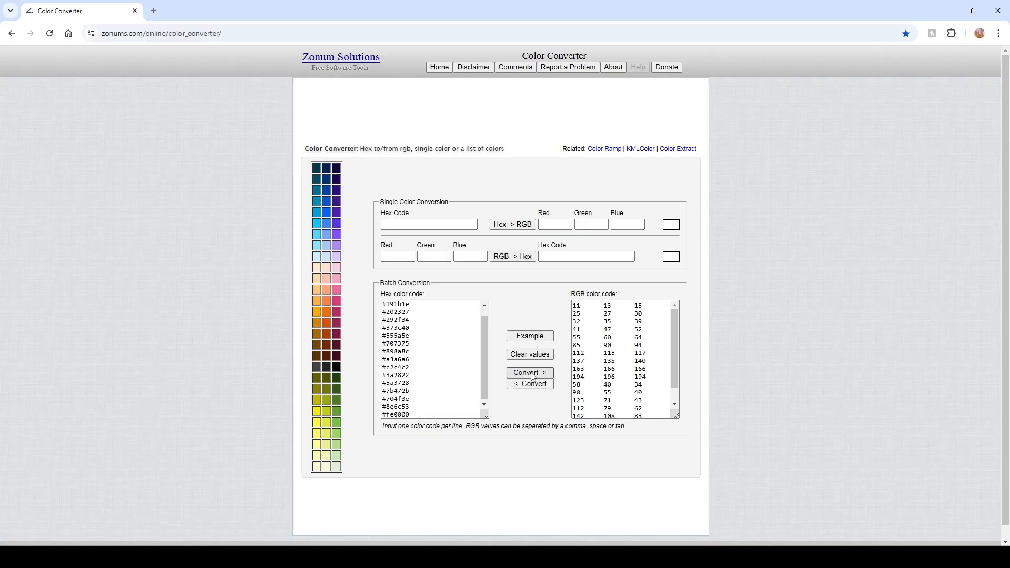
click(602, 367)
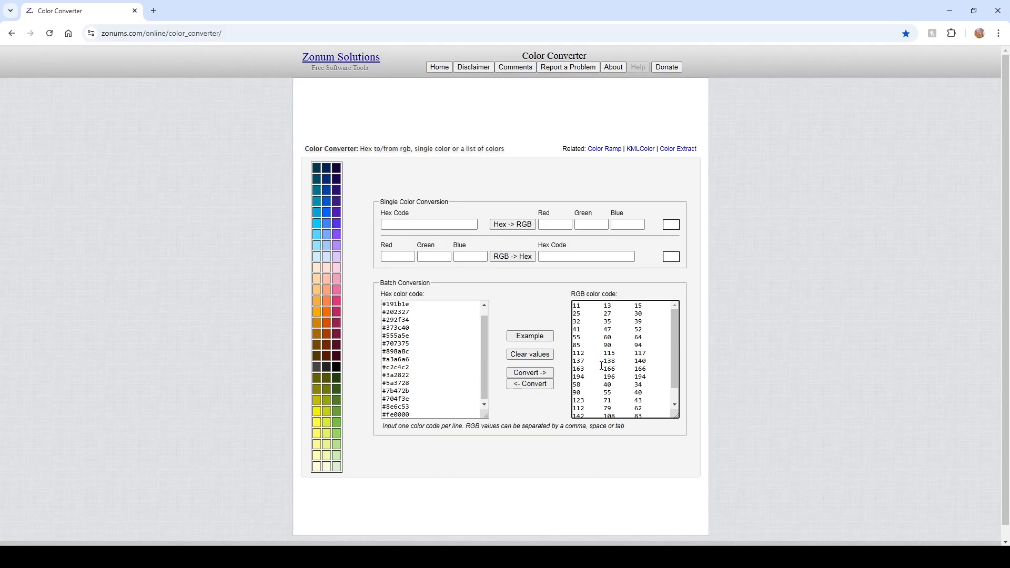
key(ctrl+a)
key(ctrl+c)
key(alt+Tab)
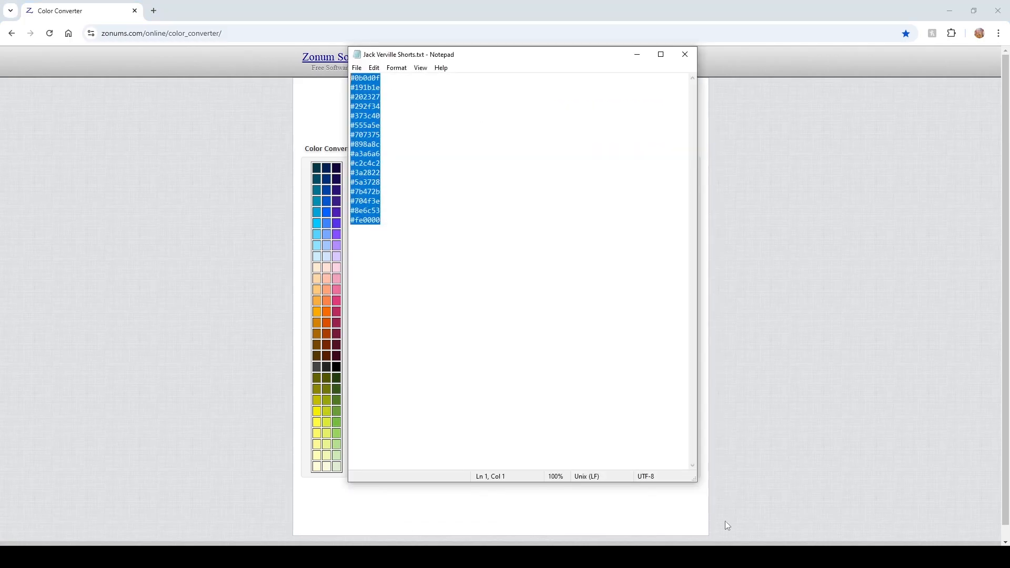
Paste the RGB values below the hex codes and replace every tab with a single space.
click(590, 414)
key(Return)
key(Return)
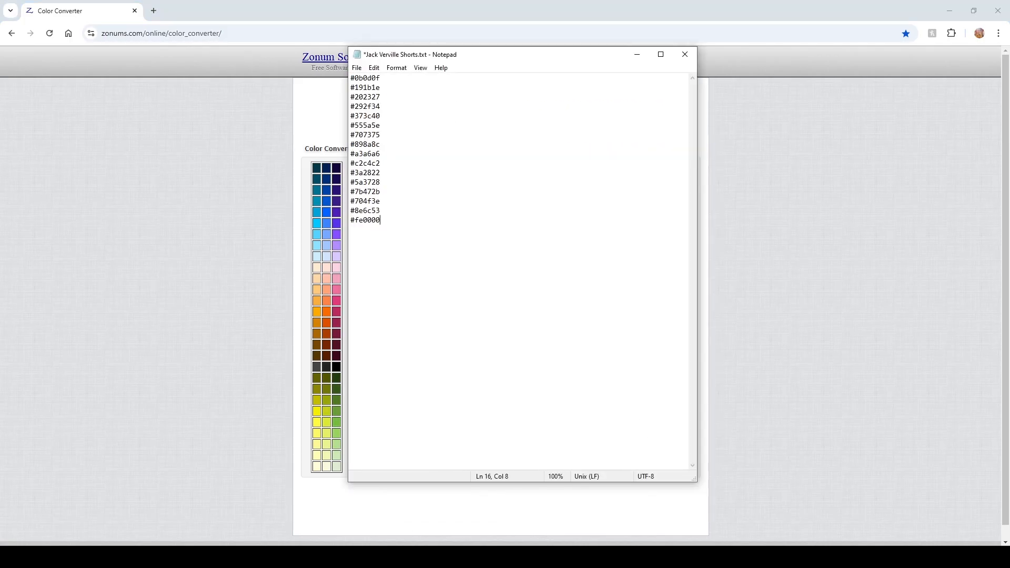
key(ctrl+v)
drag(362, 236, 376, 238)
click(374, 67)
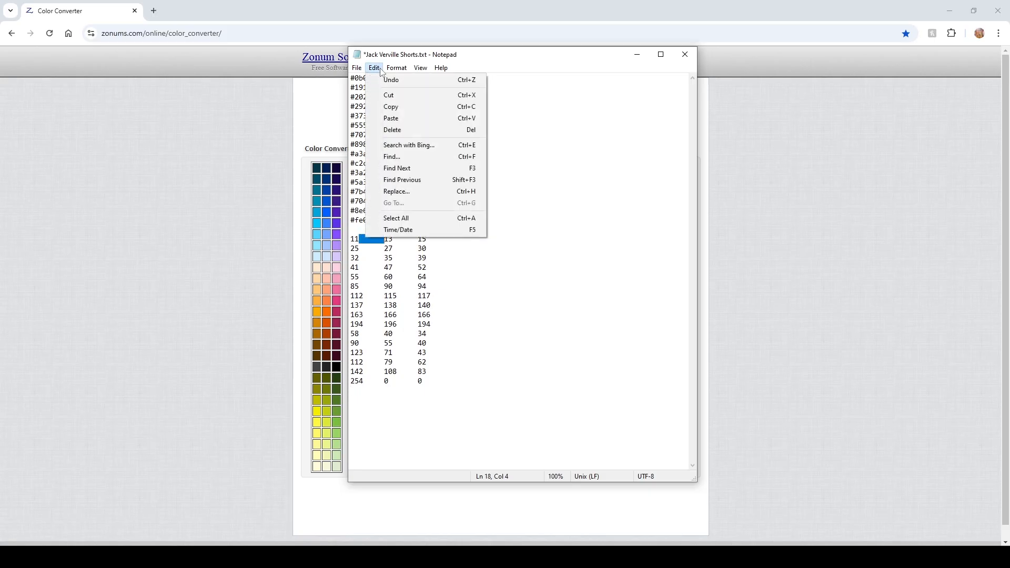
click(398, 191)
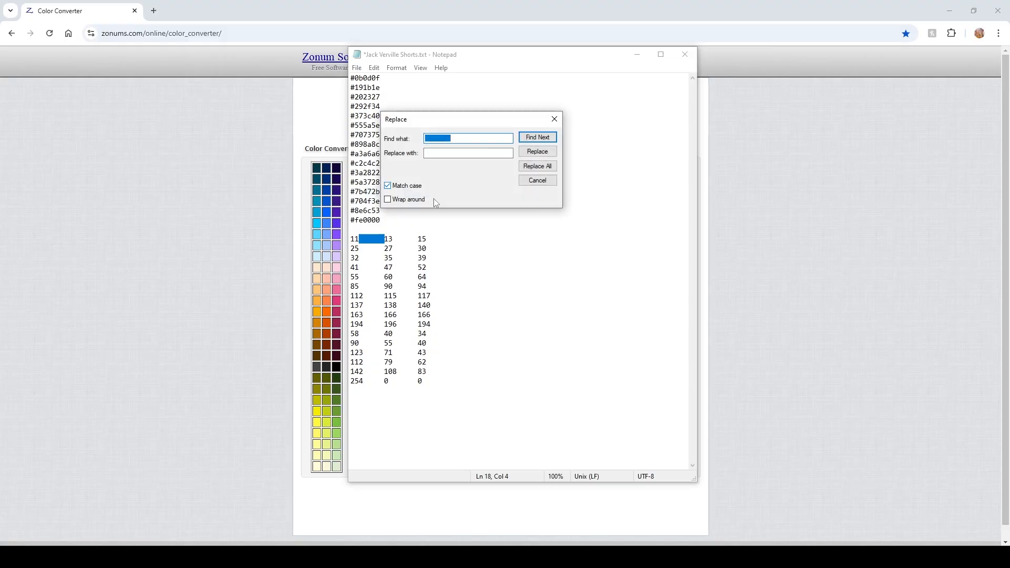
click(482, 153)
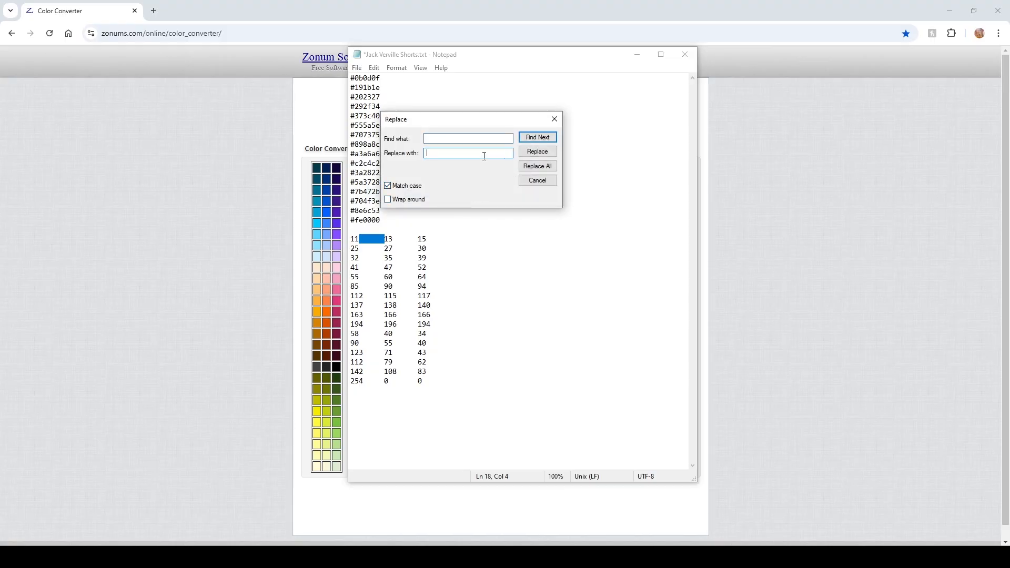
click(537, 166)
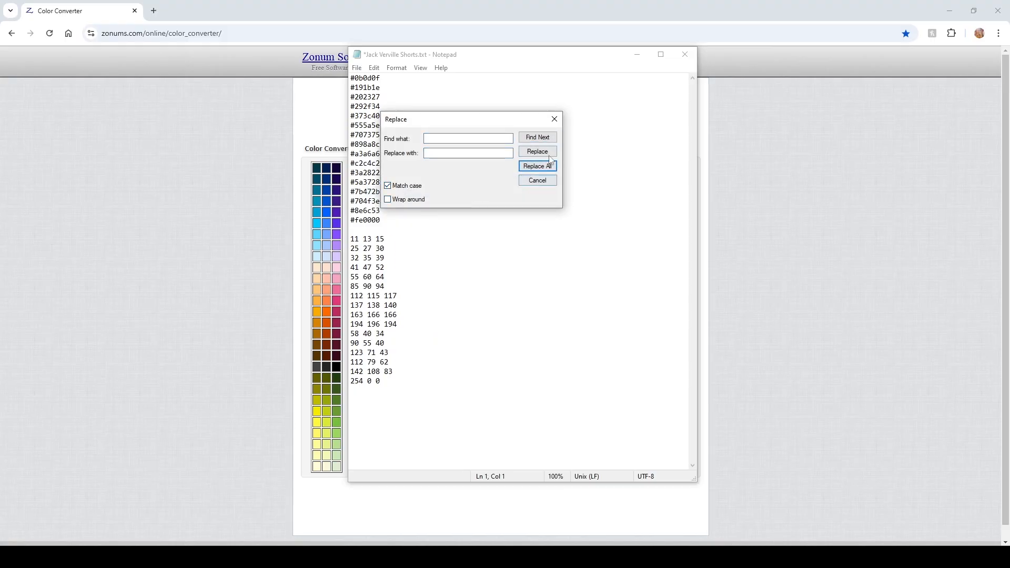
click(543, 181)
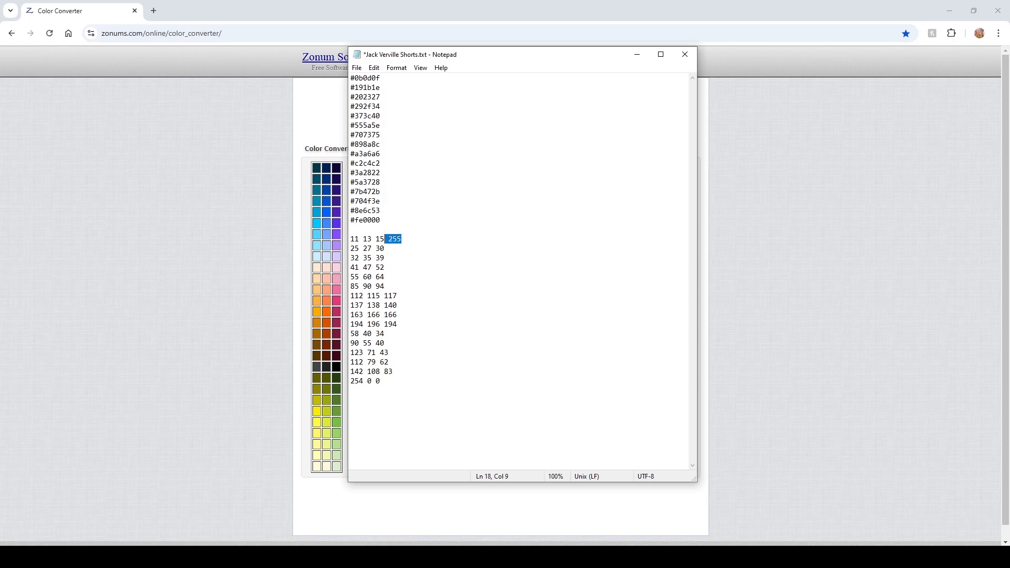
key(ctrl+c)
key(Down)
key(ctrl+v)
key(Down)
key(ctrl+v)
key(Down)
key(ctrl+v)
key(ctrl+v)
key(Down)
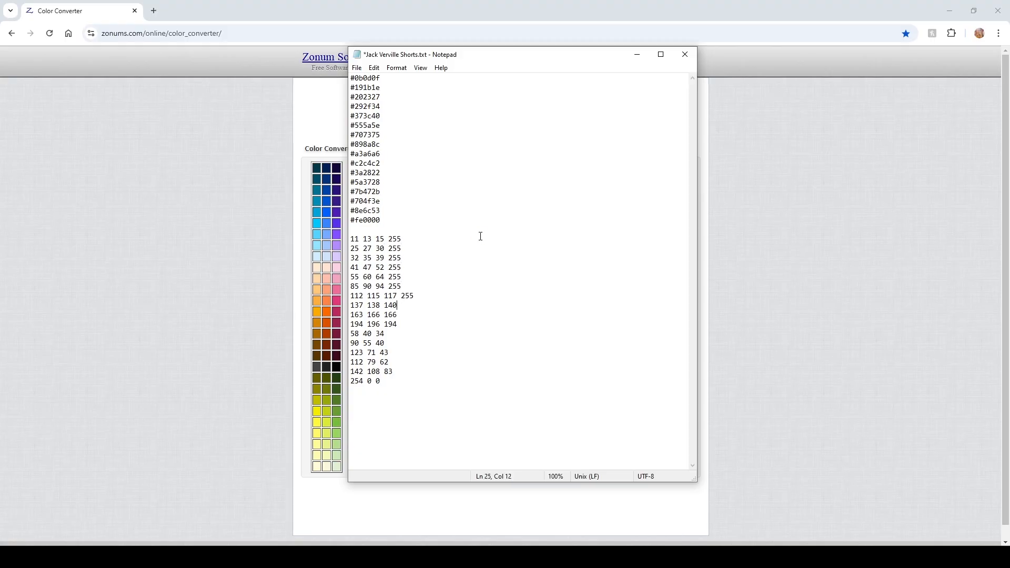
key(ctrl+v)
key(Down)
key(ctrl+v)
key(Down)
key(ctrl+v)
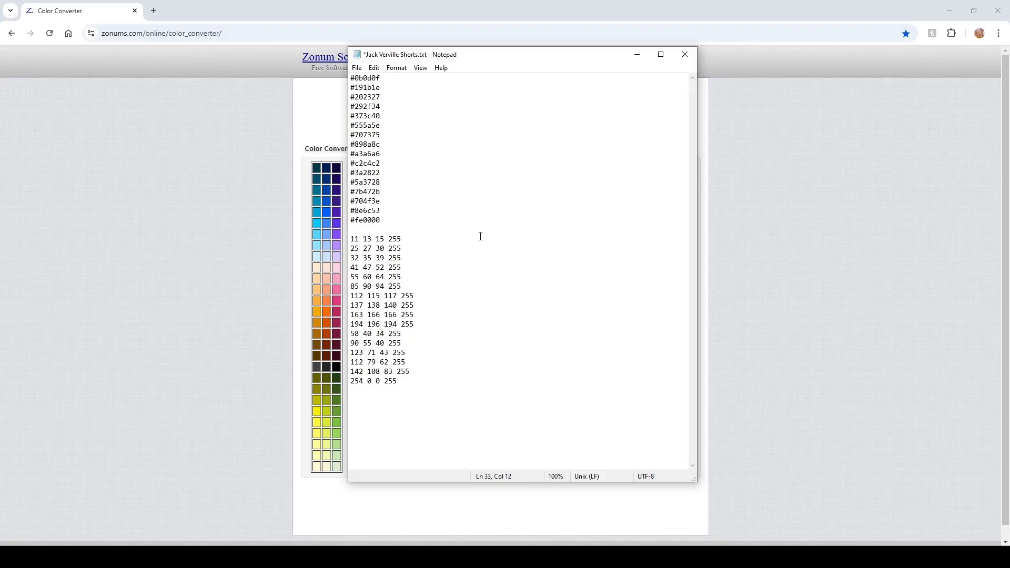
key(ctrl+s)
Open the palette editor for file 185E in VPW Studio.
click(635, 55)
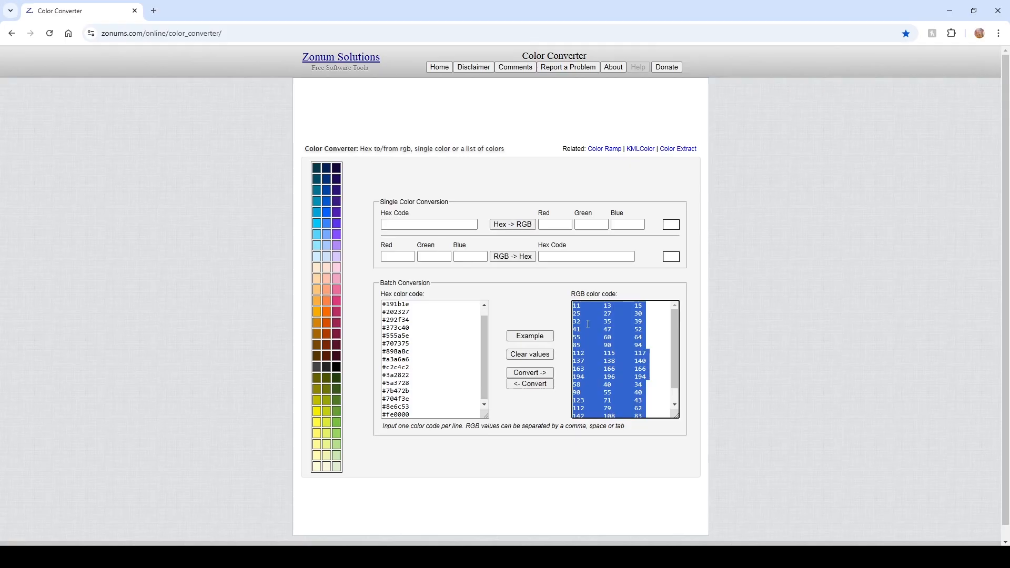
mouse_move(578, 557)
click(577, 518)
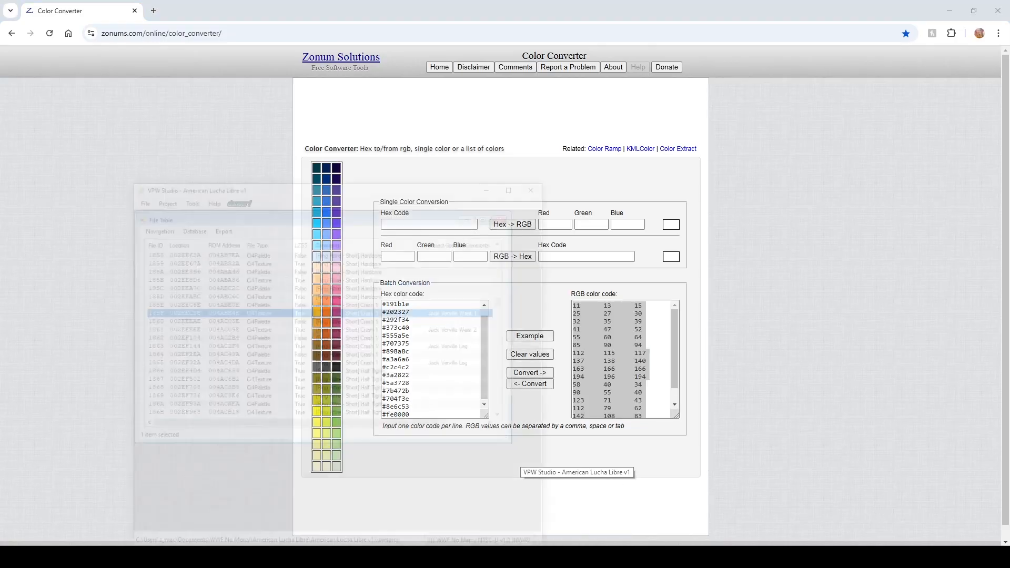
double_click(272, 229)
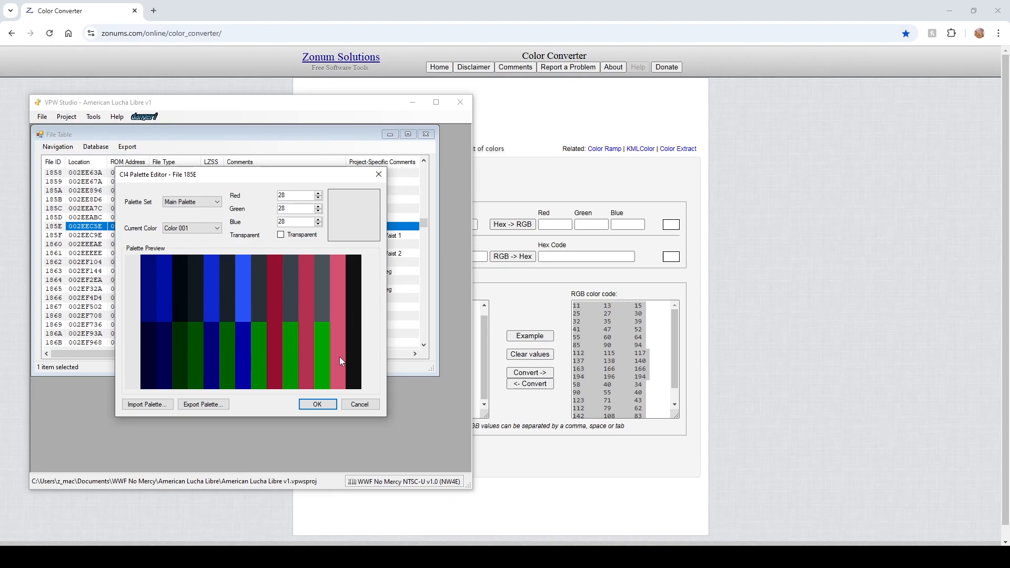
Export the palette as VPW Studio Palette File 185E.vpwspal into Replacements\Jack Verville\Shorts.
click(204, 405)
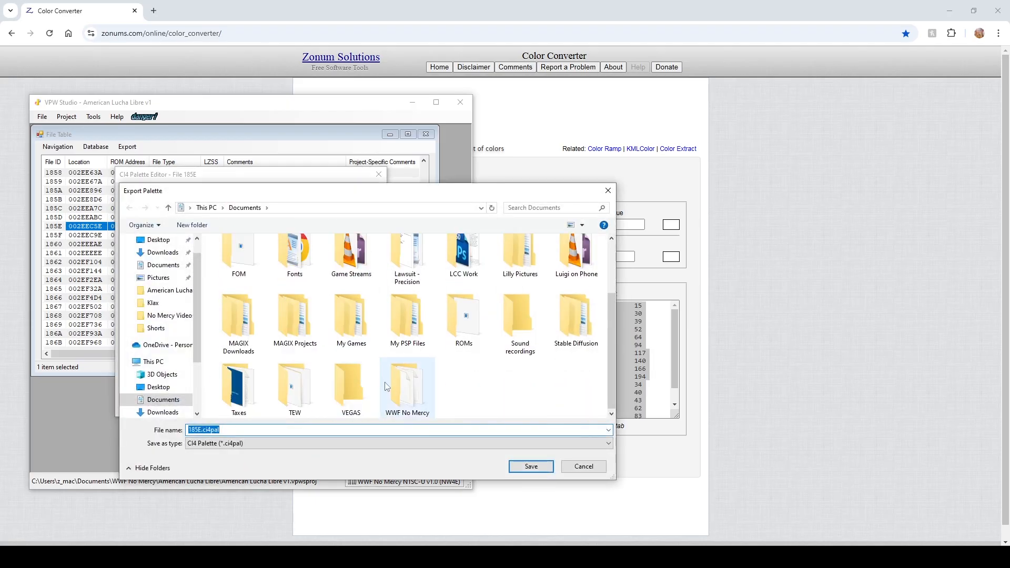
double_click(400, 386)
double_click(331, 280)
double_click(262, 259)
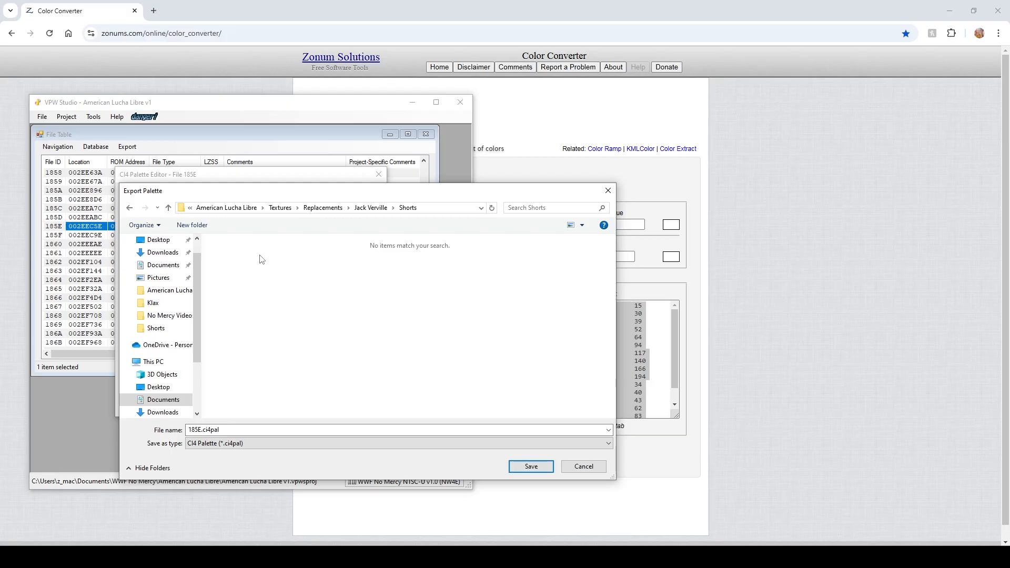
click(234, 444)
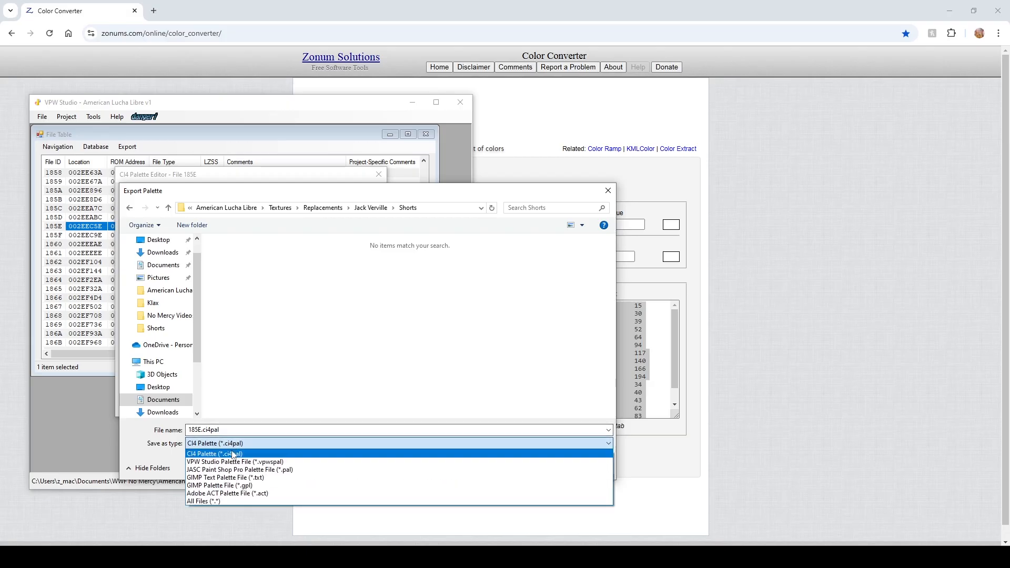
click(235, 462)
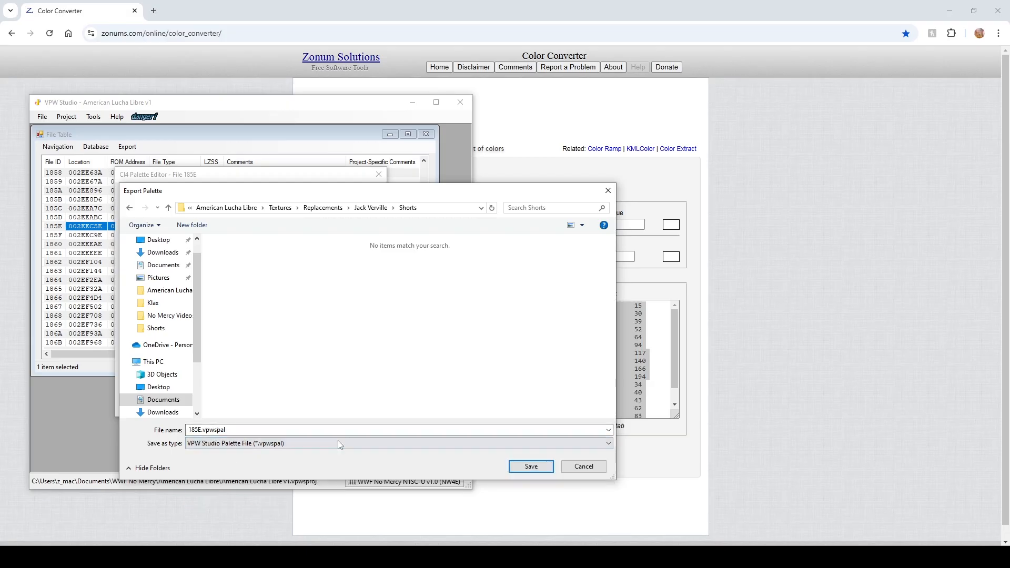
click(531, 466)
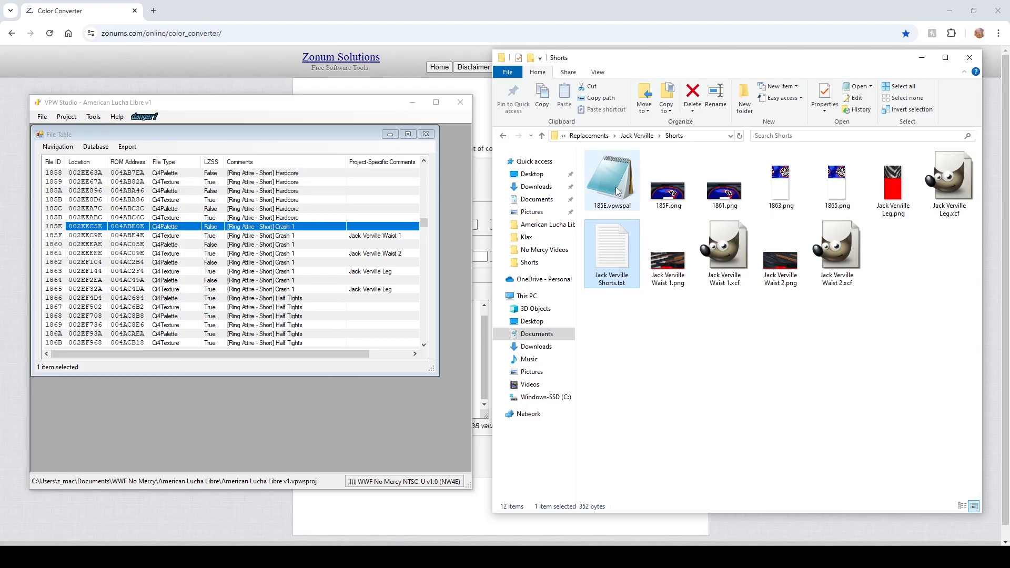
Open 185E.vpwspal in Notepad and paste the 16 shorts RGB lines over its first 16 colours.
double_click(617, 191)
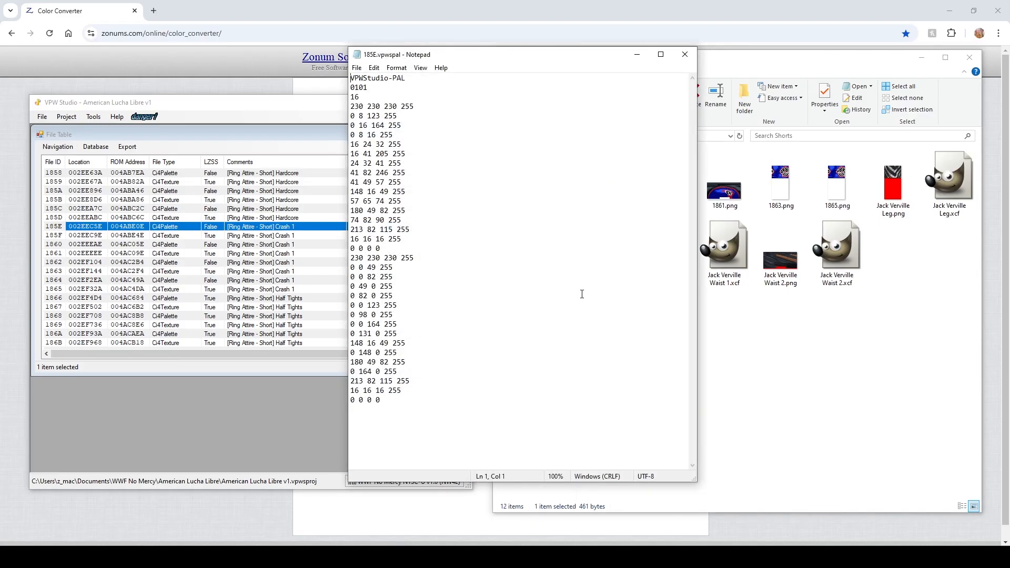
key(alt+Tab)
drag(456, 54, 718, 55)
drag(677, 387, 586, 242)
key(ctrl+c)
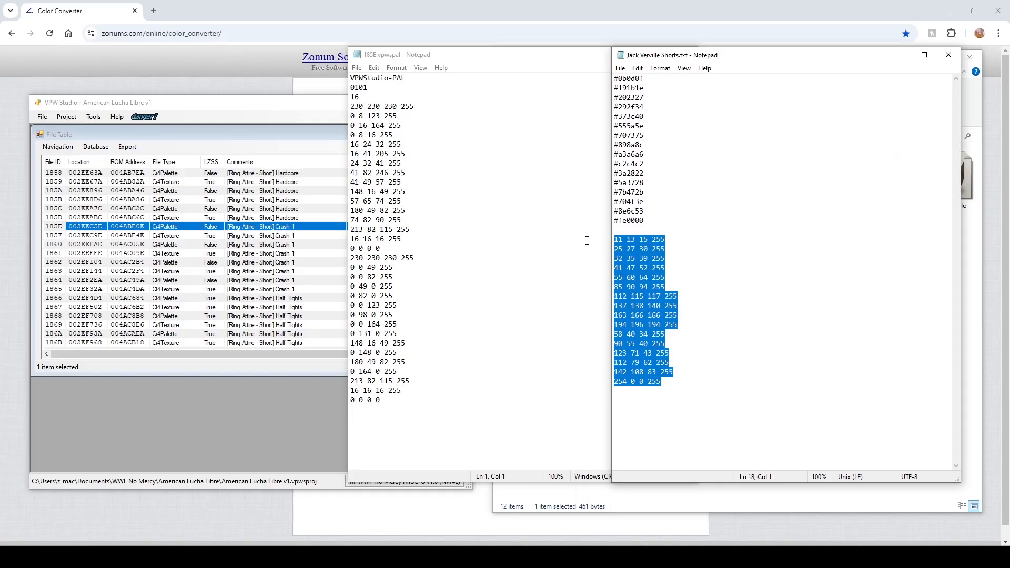
drag(402, 248, 334, 108)
key(ctrl+v)
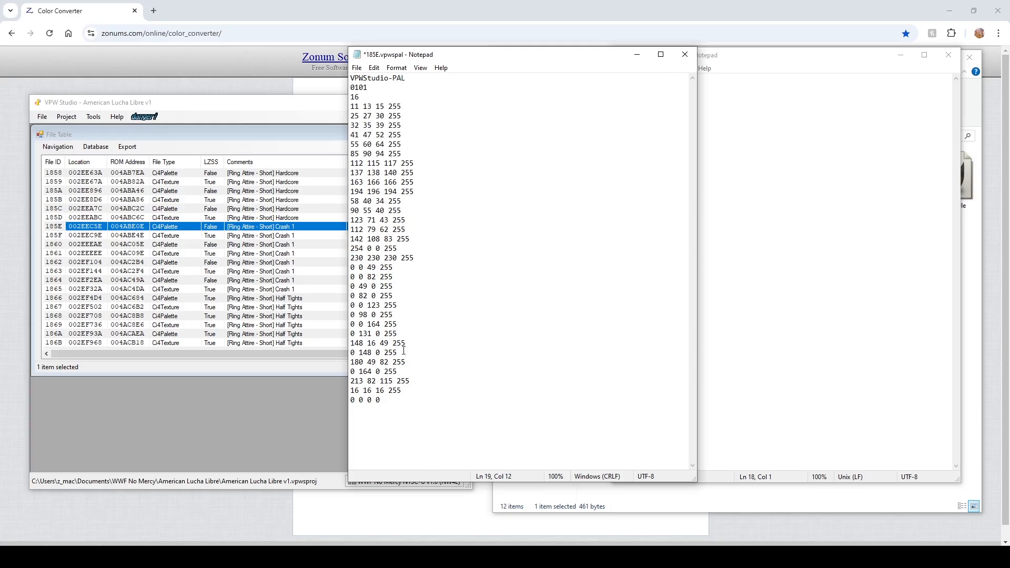
key(Return)
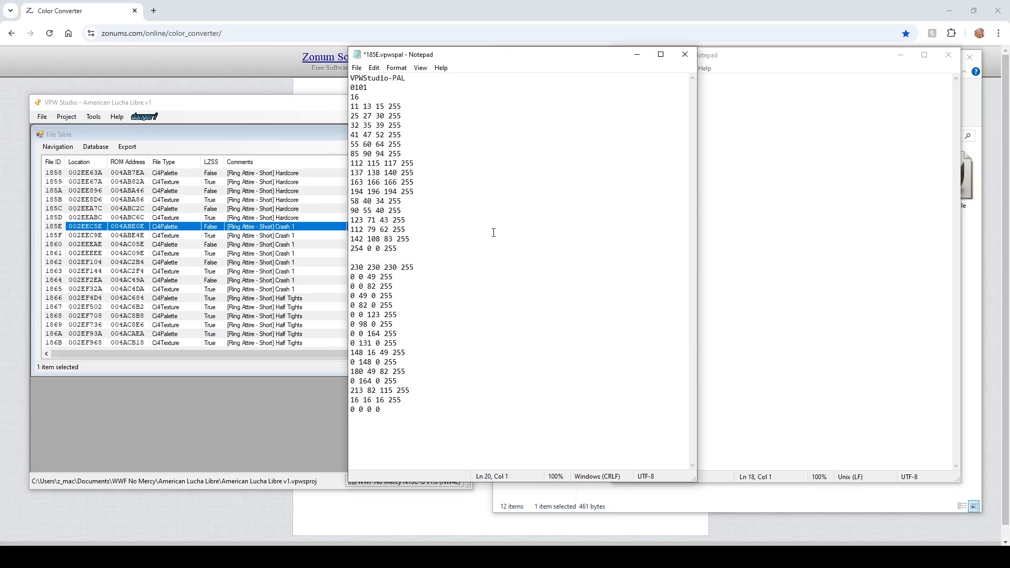
right_click(290, 229)
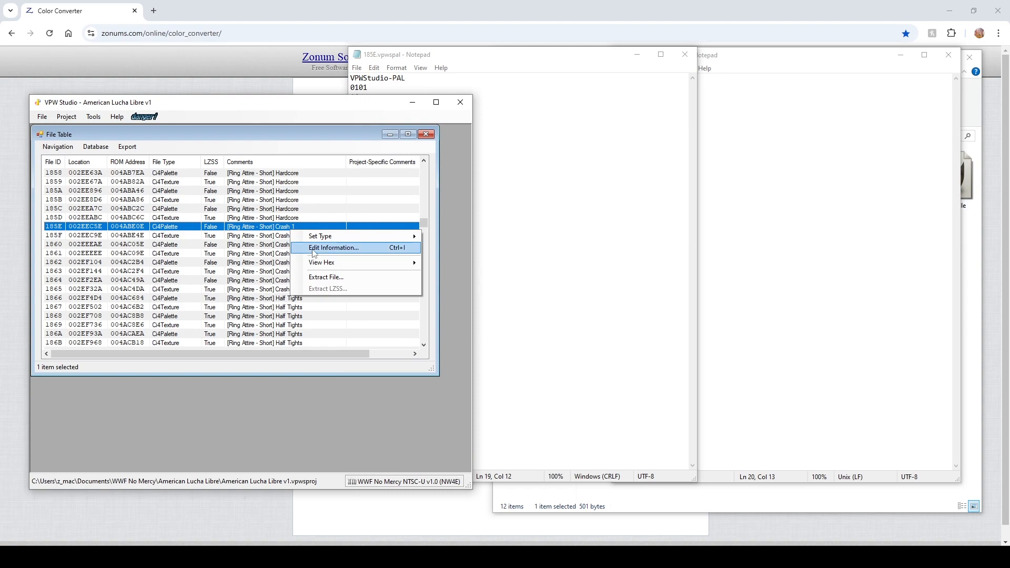
Set 185E's replacement file to the edited 185E.vpwspal and reopen its palette editor.
click(310, 250)
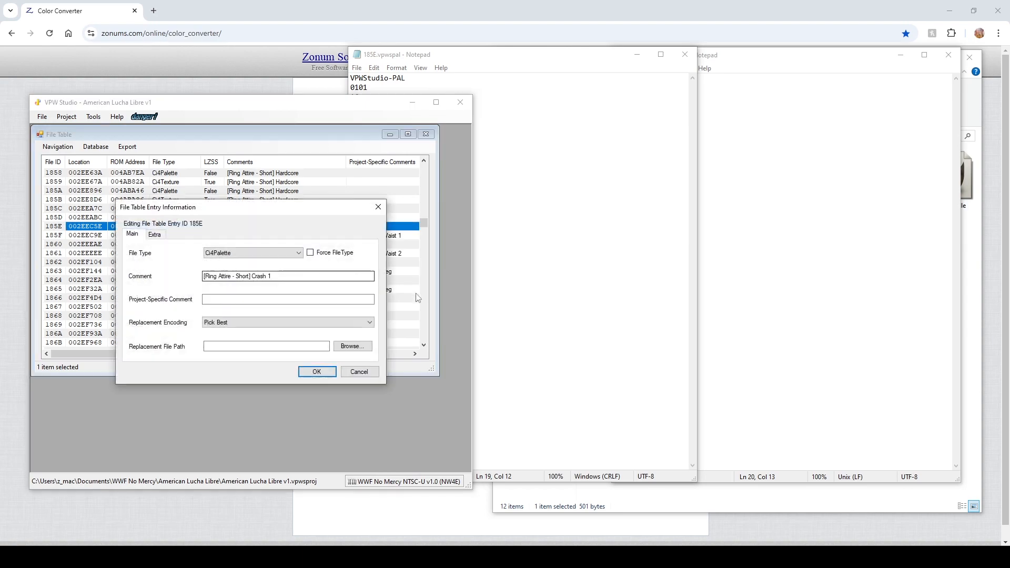
click(348, 346)
double_click(237, 293)
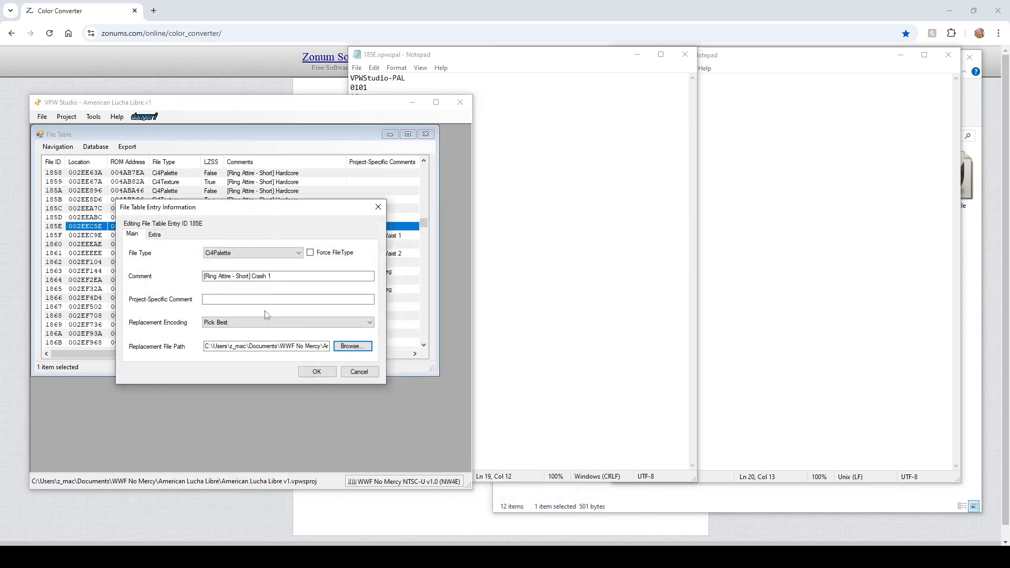
click(326, 374)
double_click(296, 230)
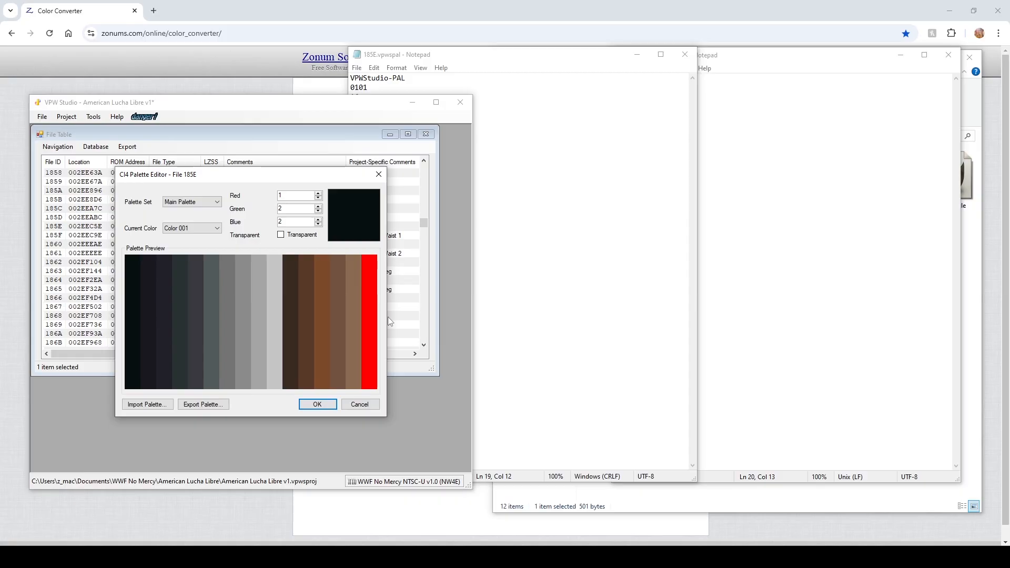
Place the shorts' RGB values as the second colour block in 185E.vpwspal.
click(616, 303)
key(Return)
key(Down)
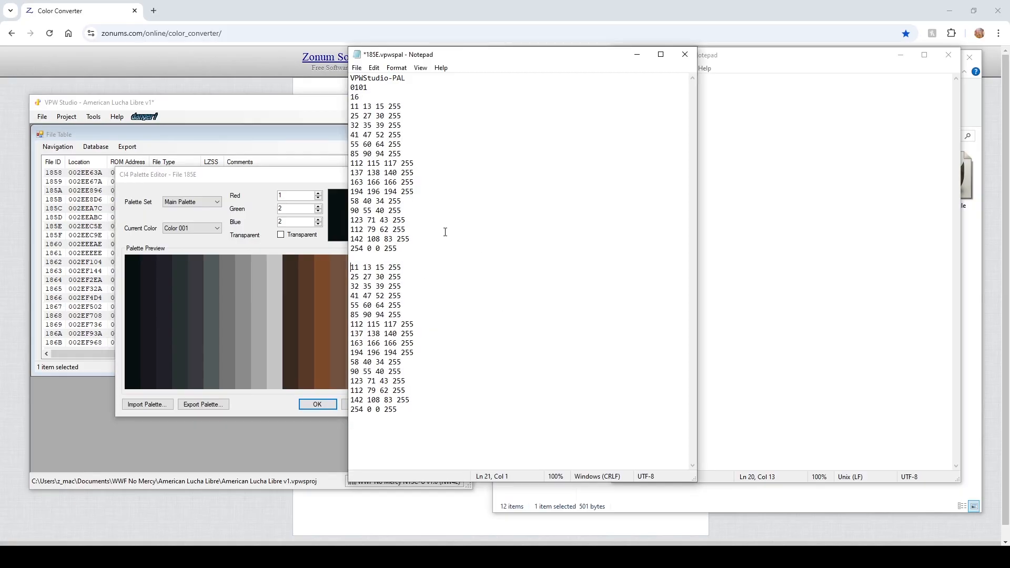
Set red and green to 0 on the first ten lines of the second colour block.
text(0)
key(Right)
key(shift+Right)
key(shift+Right)
text(0)
key(shift+Left)
key(shift+Left)
key(Down)
key(shift+Right)
key(shift+Right)
key(shift+Right)
key(shift+Right)
key(shift+Right)
text(0 0)
key(Down)
key(Home)
key(shift+Right)
key(shift+Right)
key(shift+Right)
key(shift+Right)
key(shift+Right)
text(0 0)
key(Down)
key(Home)
key(shift+Right)
key(shift+Right)
key(shift+Right)
key(shift+Right)
key(shift+Right)
text(0 0)
key(Down)
key(Home)
key(shift+Right)
key(shift+Right)
key(shift+Right)
key(shift+Right)
key(shift+Right)
text(0 0)
key(Down)
key(Home)
key(shift+Right)
key(shift+Right)
key(shift+Right)
key(shift+Right)
key(shift+Right)
text(0 0)
key(Down)
key(Home)
key(shift+Right)
key(shift+Right)
key(shift+Right)
key(shift+Right)
key(shift+Right)
key(shift+Right)
key(shift+Right)
text(0 0)
key(Down)
key(Home)
key(shift+Right)
key(shift+Right)
key(shift+Right)
key(shift+Right)
key(shift+Right)
key(shift+Right)
key(shift+Right)
text(0 0)
key(Down)
key(Home)
key(shift+Right)
key(shift+Right)
key(shift+Right)
key(shift+Right)
key(shift+Right)
key(shift+Right)
key(shift+Right)
text(0 0)
key(Down)
key(Home)
key(shift+Right)
key(shift+Right)
key(shift+Right)
key(shift+Right)
key(shift+Right)
key(shift+Right)
key(shift+Right)
text(0 0)
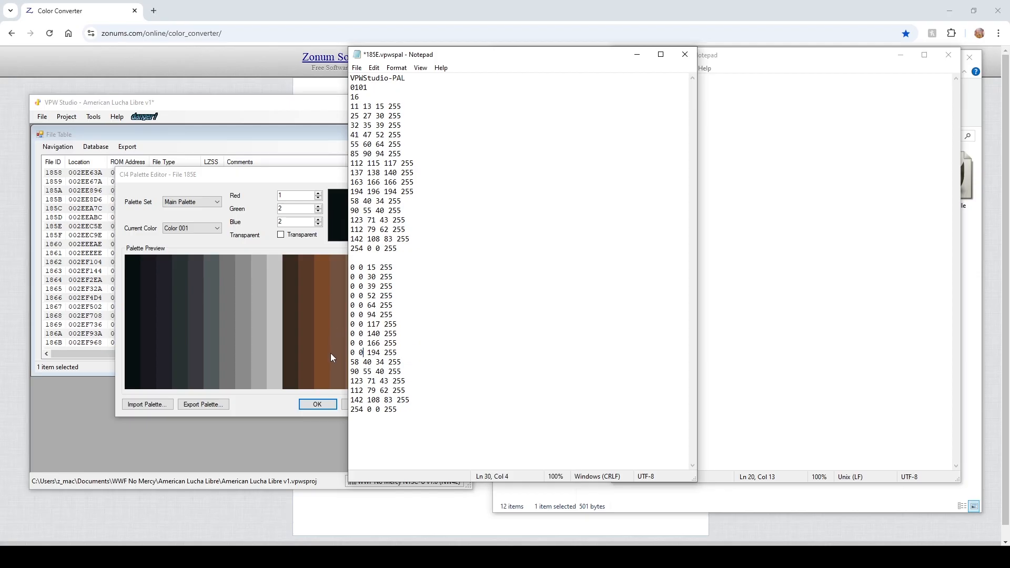
Zero red and blue on the next five lines, delete the blank line, and save under a new name.
click(277, 196)
click(534, 327)
text(0)
double_click(381, 372)
text(0 10)
double_click(384, 391)
text(0)
double_click(388, 400)
text(0)
double_click(356, 399)
text(0)
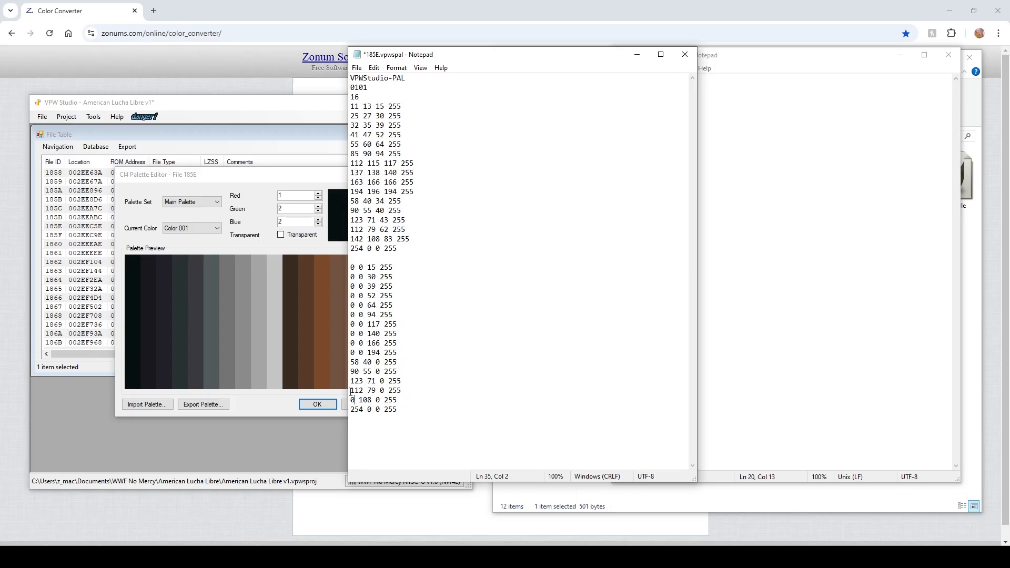
double_click(354, 390)
text(0)
double_click(354, 381)
text(0)
double_click(353, 371)
text(0)
double_click(354, 362)
text(0)
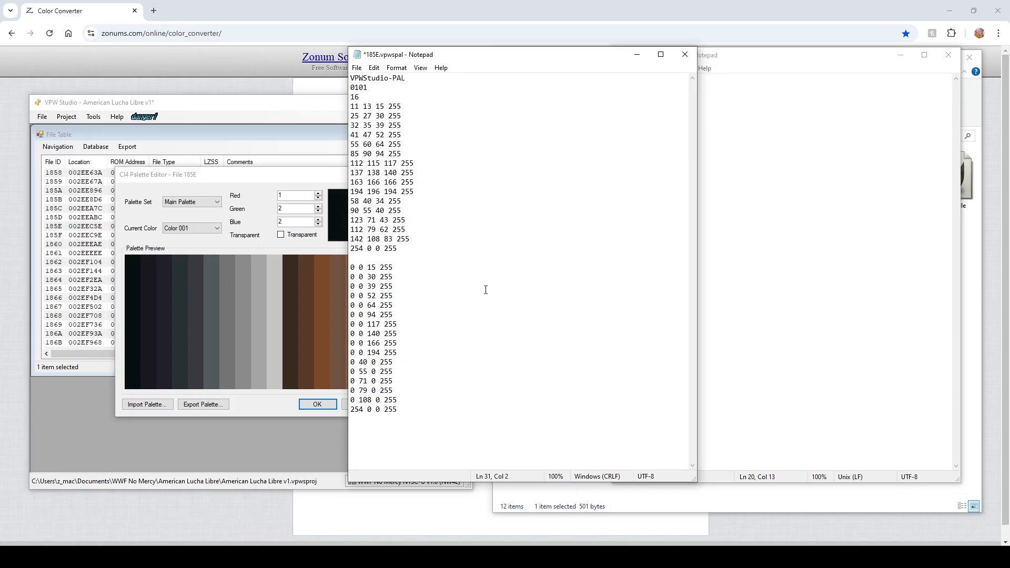
key(BackSpace)
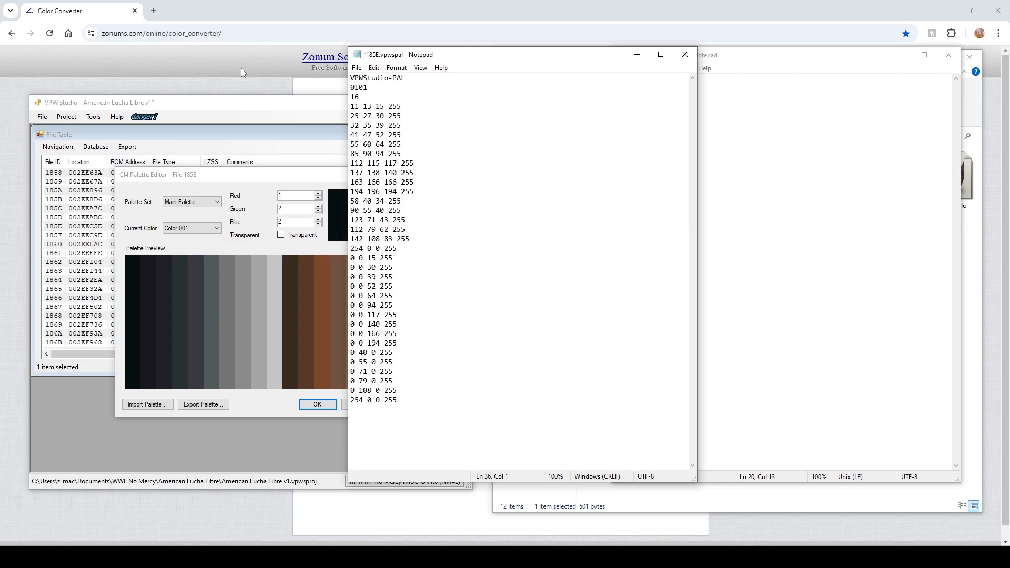
click(357, 68)
click(373, 129)
text(Jack Verville Shorts)
key(Return)
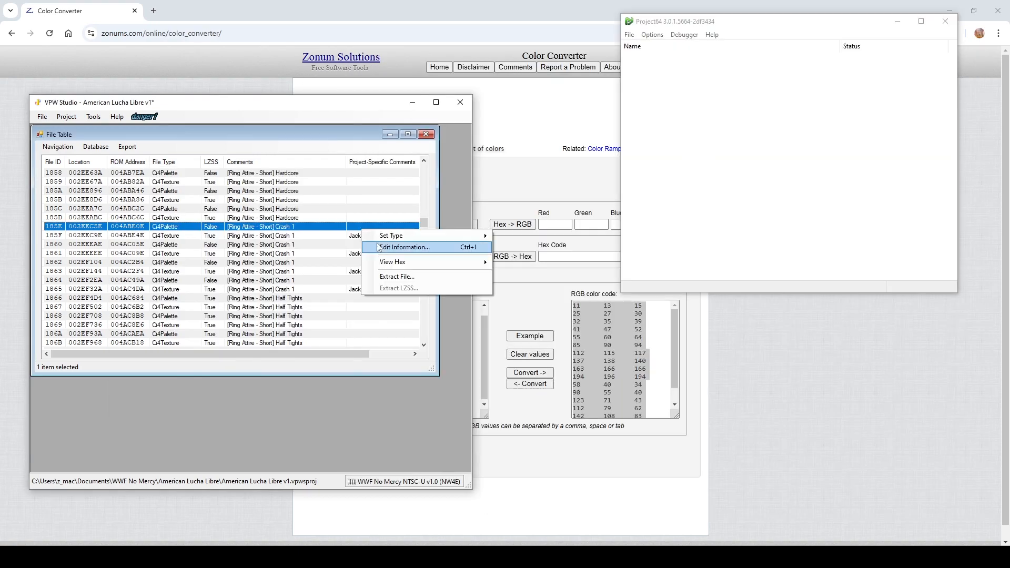
click(404, 248)
click(352, 346)
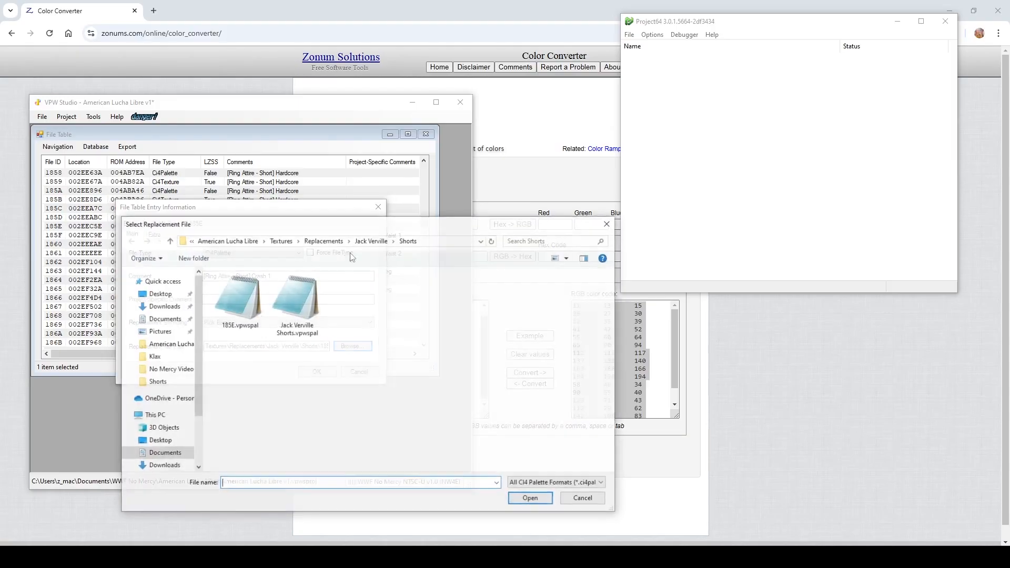
double_click(296, 302)
click(318, 372)
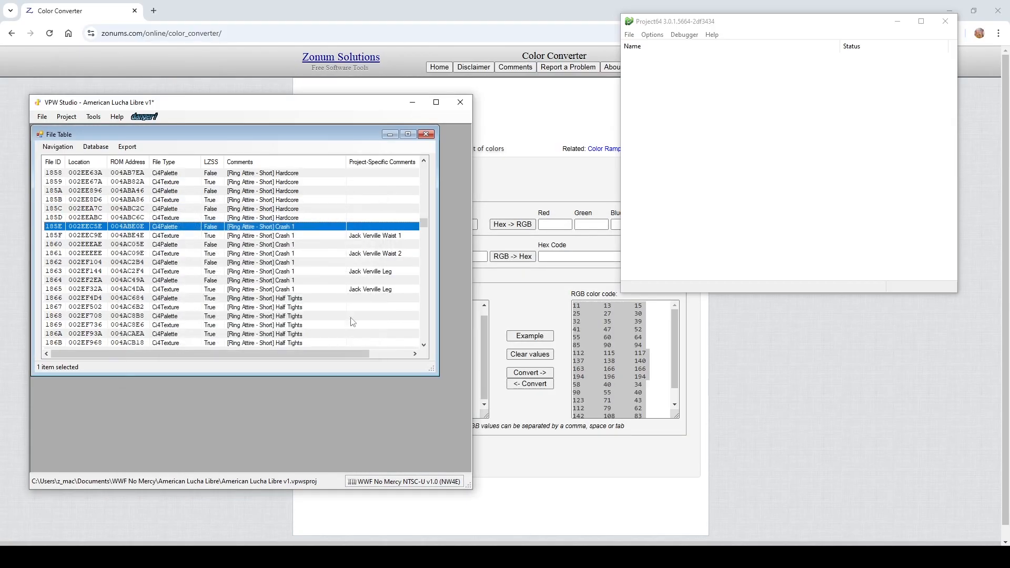
In palette 185E, make colour 016 (the red one) transparent.
double_click(284, 231)
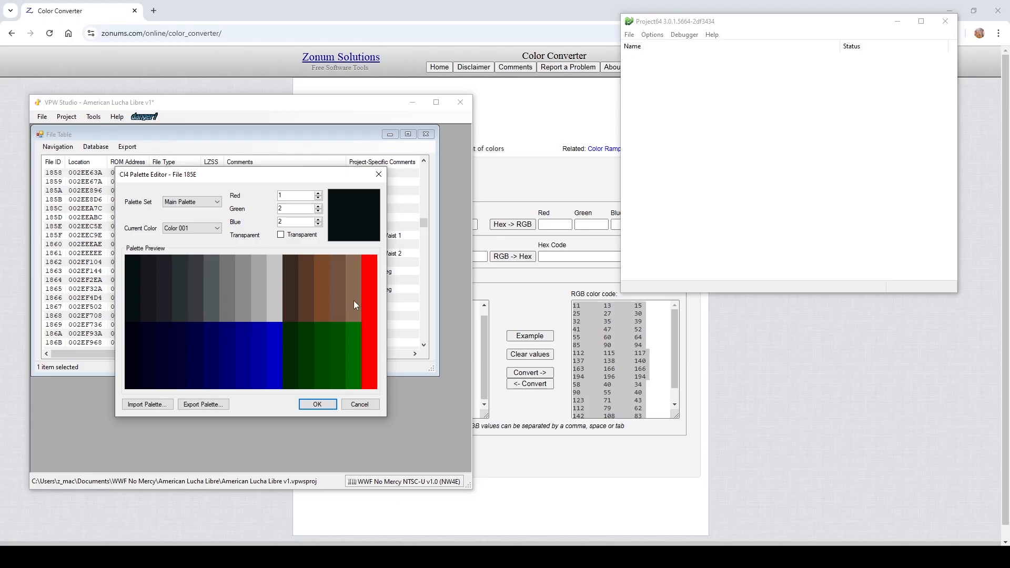
click(215, 228)
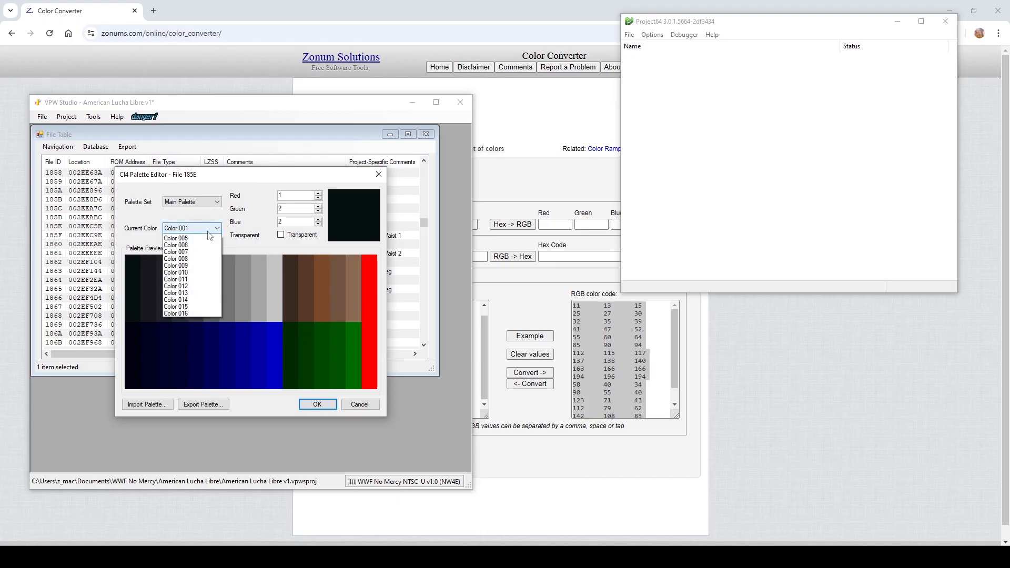
click(190, 339)
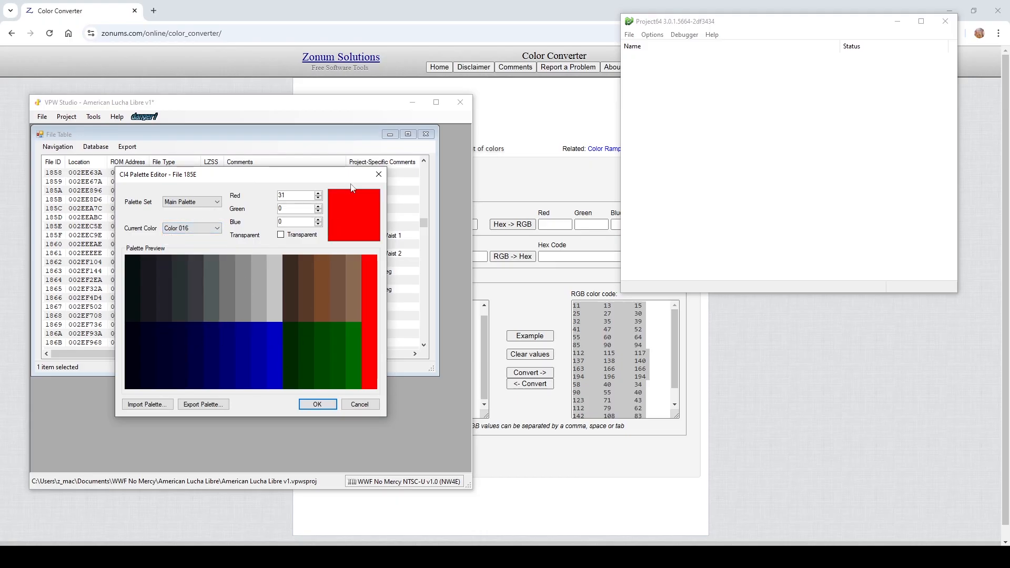
click(314, 235)
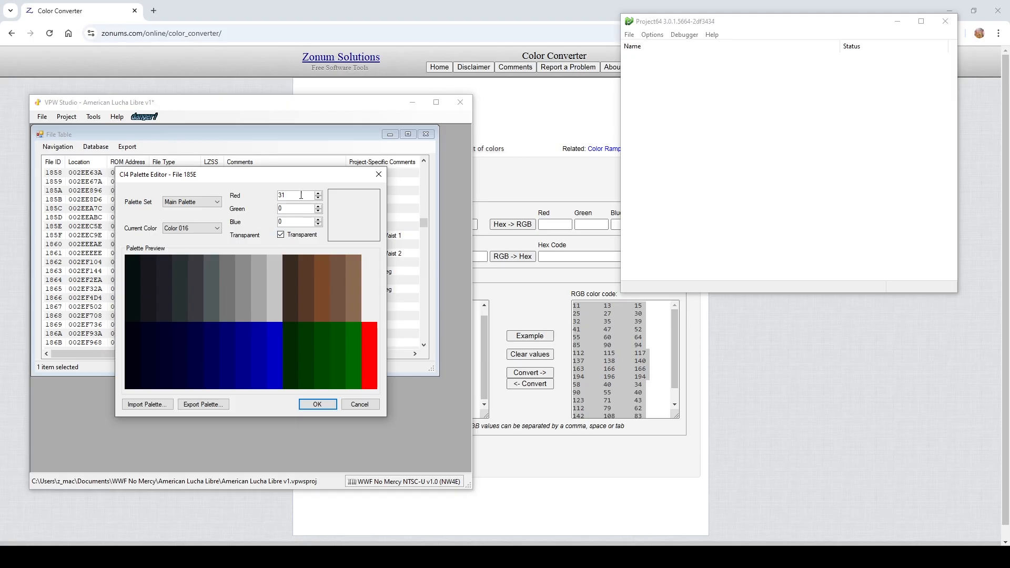
text(0)
Export the edited palette as .vpwspal over Jack Verville Shorts.vpwspal and close the editor.
click(202, 404)
click(226, 443)
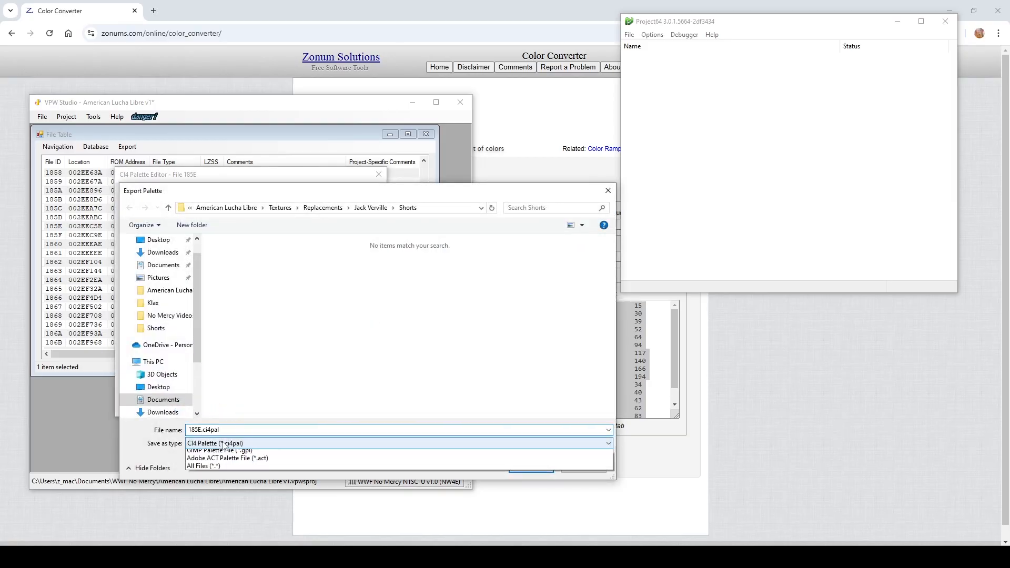
click(223, 463)
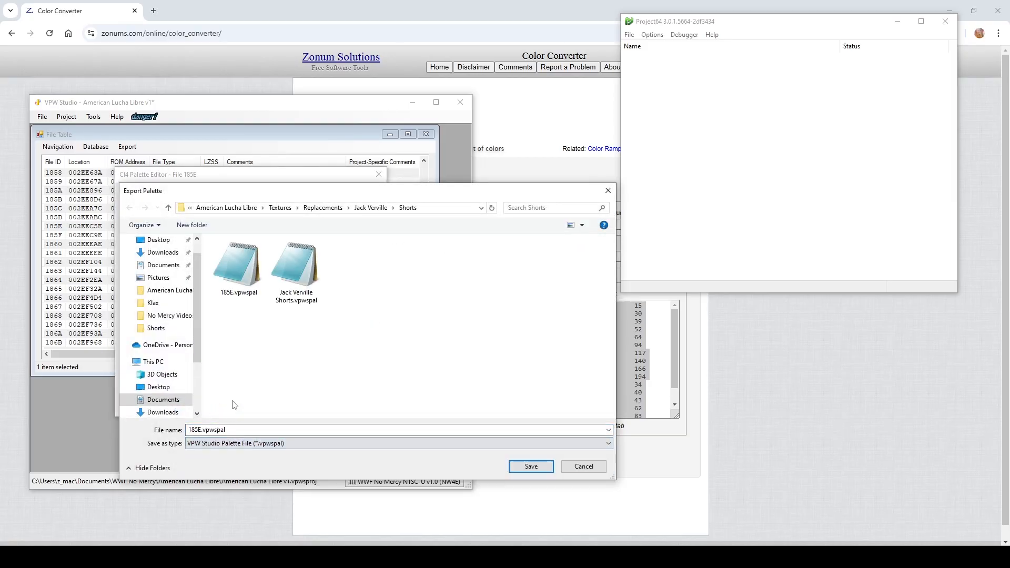
double_click(295, 276)
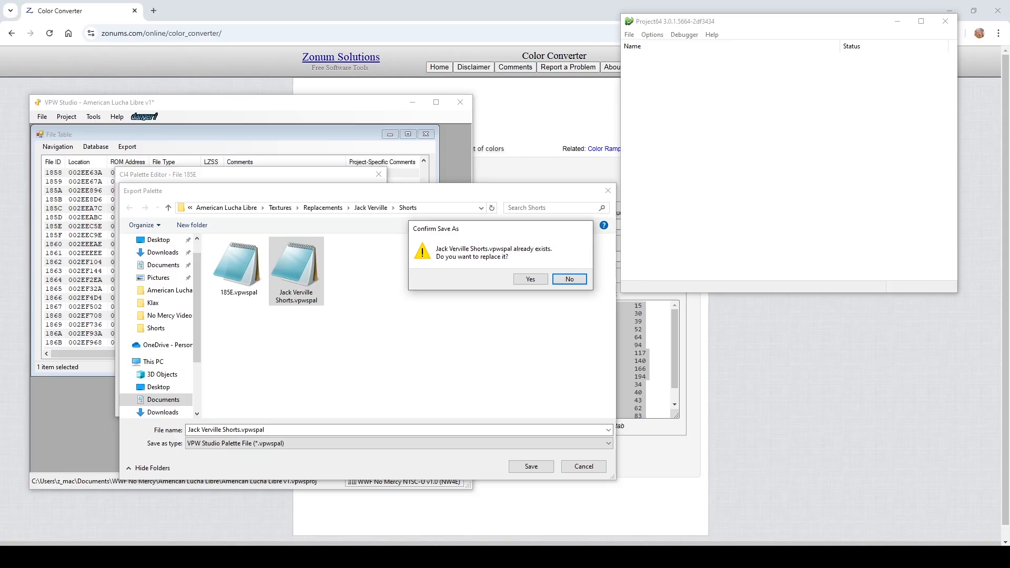
click(708, 557)
click(768, 557)
click(685, 54)
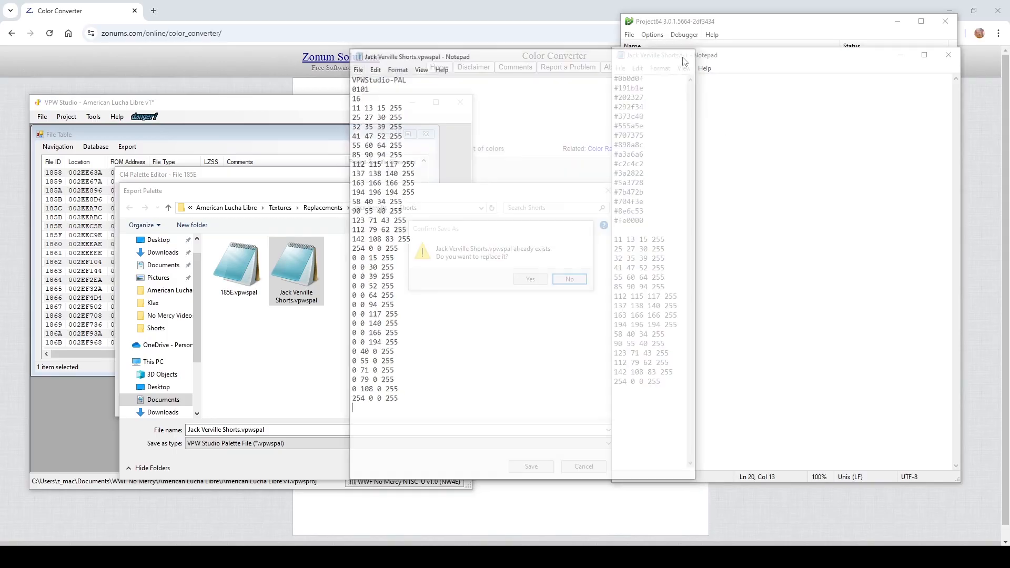
click(948, 54)
click(544, 278)
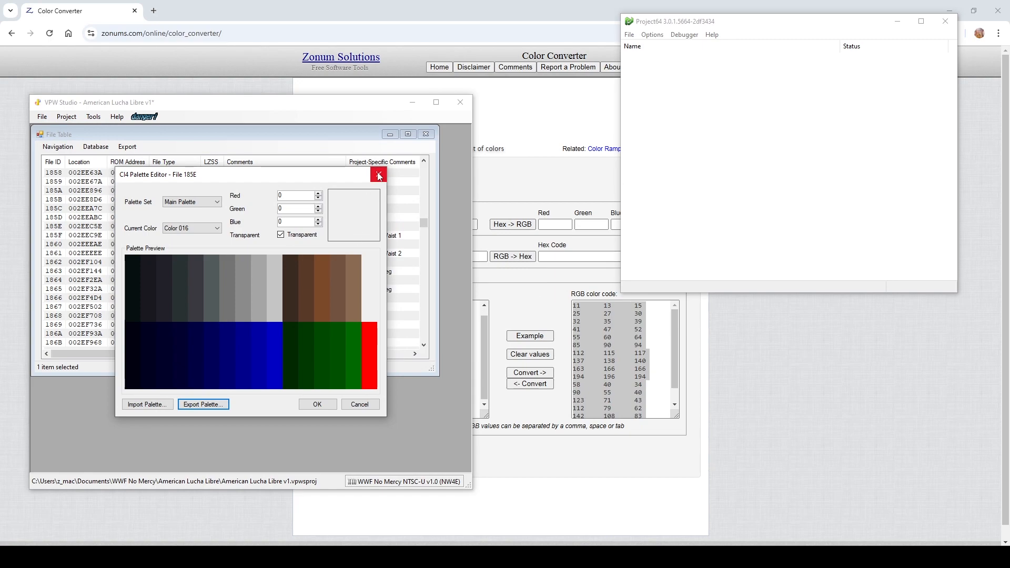
click(316, 406)
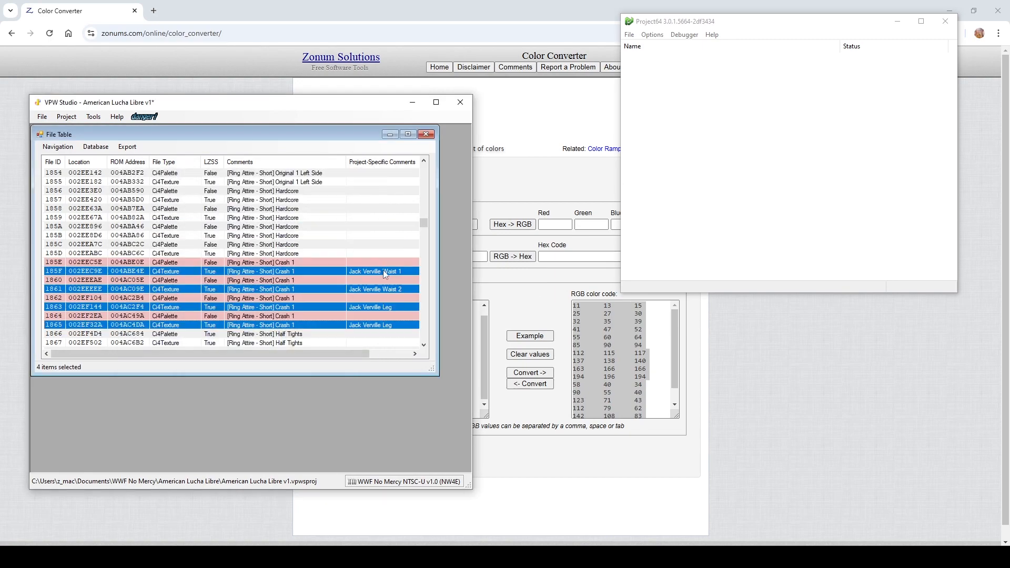
Edit information for the four texture rows, picking Waist 1.png for 185F, then browse for 1861.
right_click(383, 269)
click(406, 286)
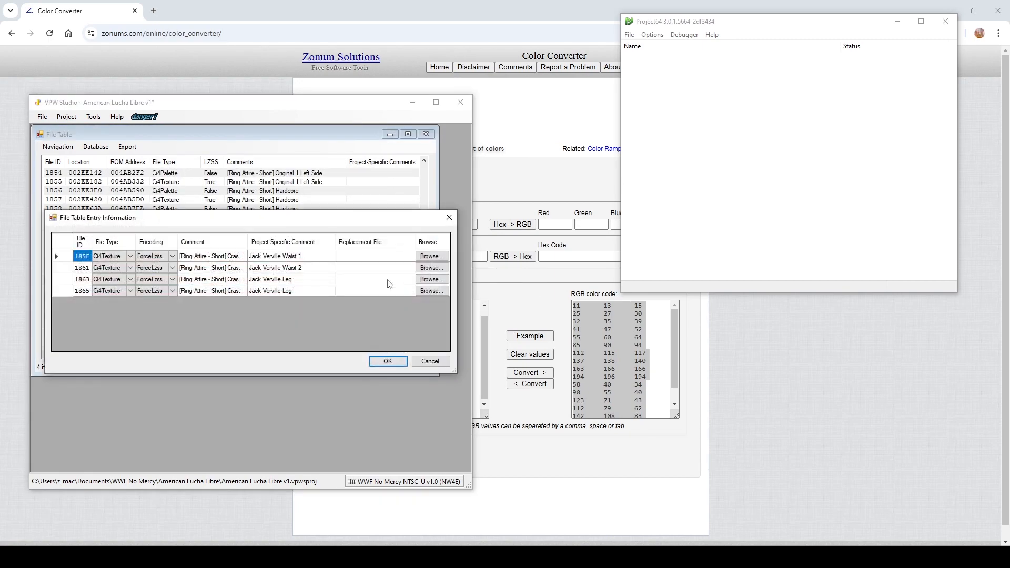
click(431, 256)
double_click(456, 322)
click(431, 268)
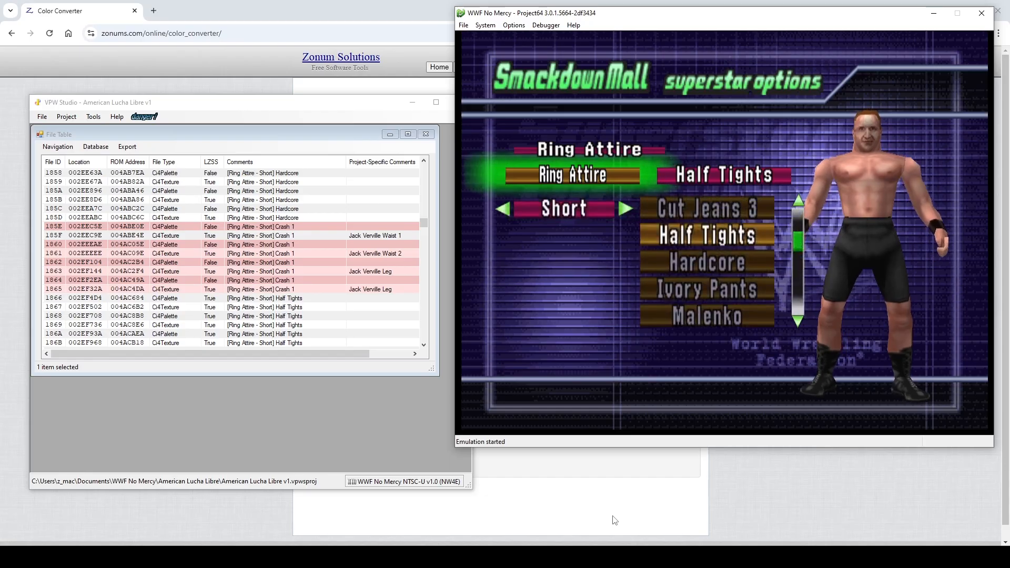
Select the Crash 1 shorts in the blue-striped colour.
key(Up)
key(Up)
key(Up)
key(Up)
key(Up)
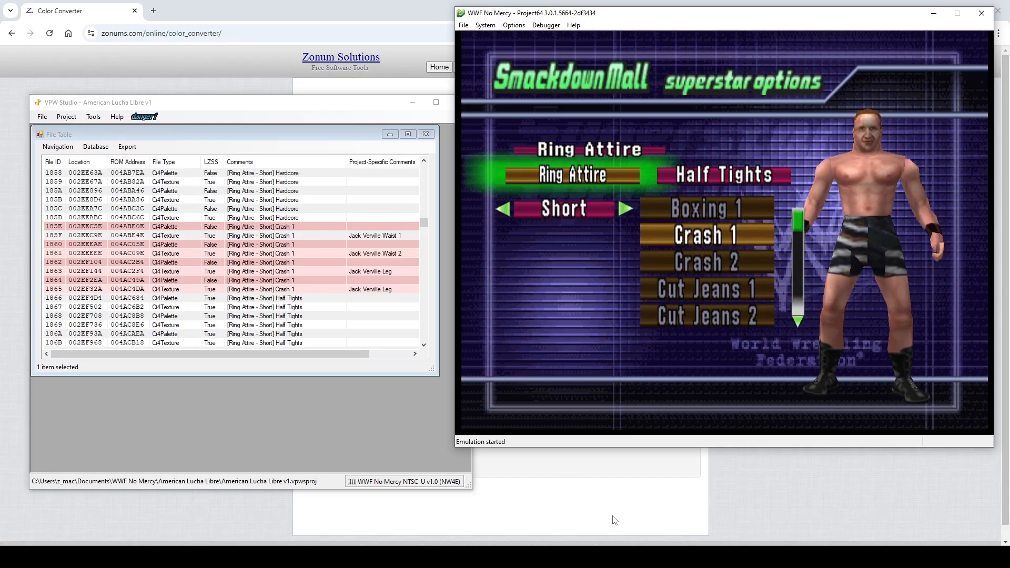
key(x)
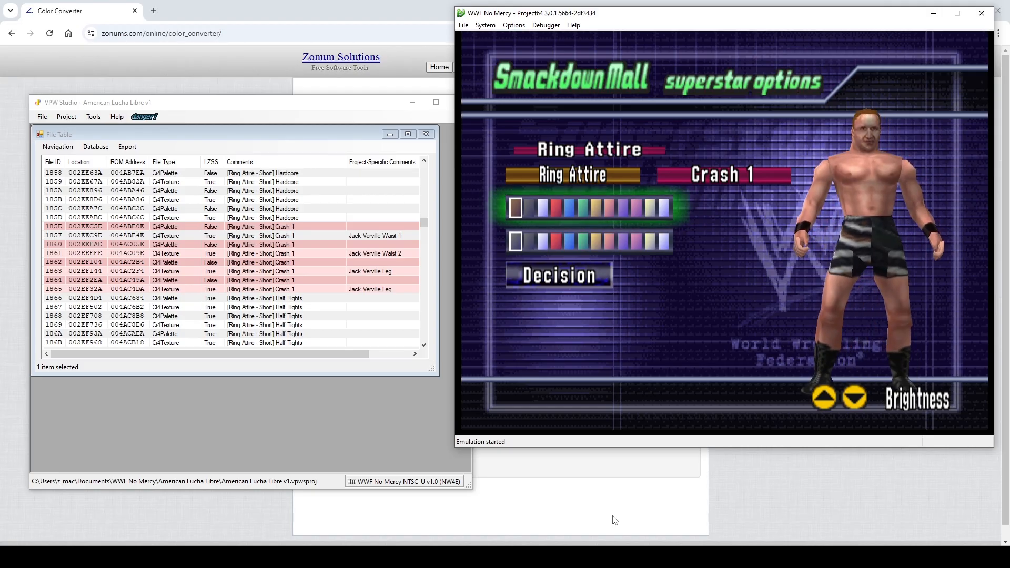
key(Right)
key(Right)
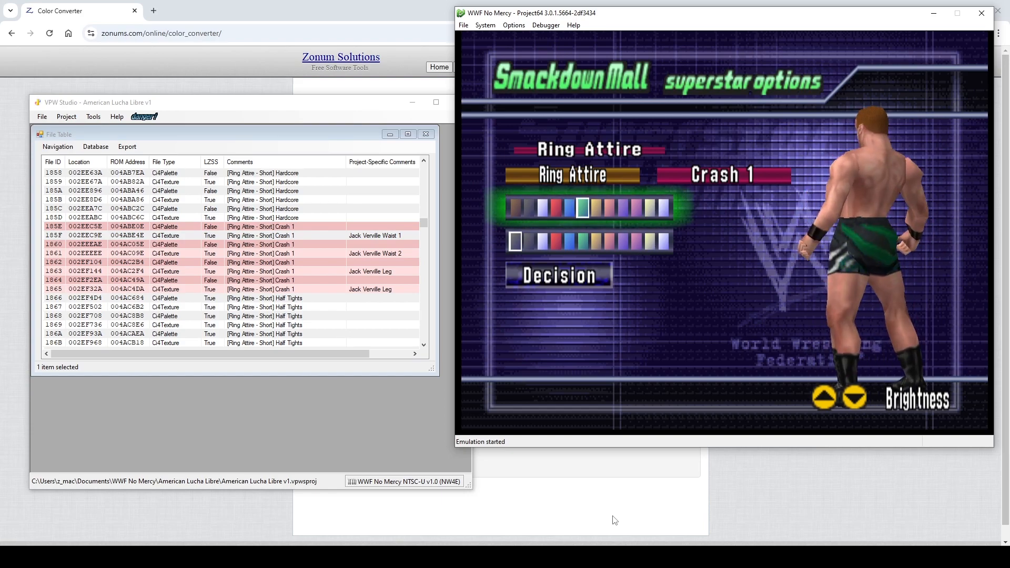
Set the wrestler's face to Male 03.
key(x)
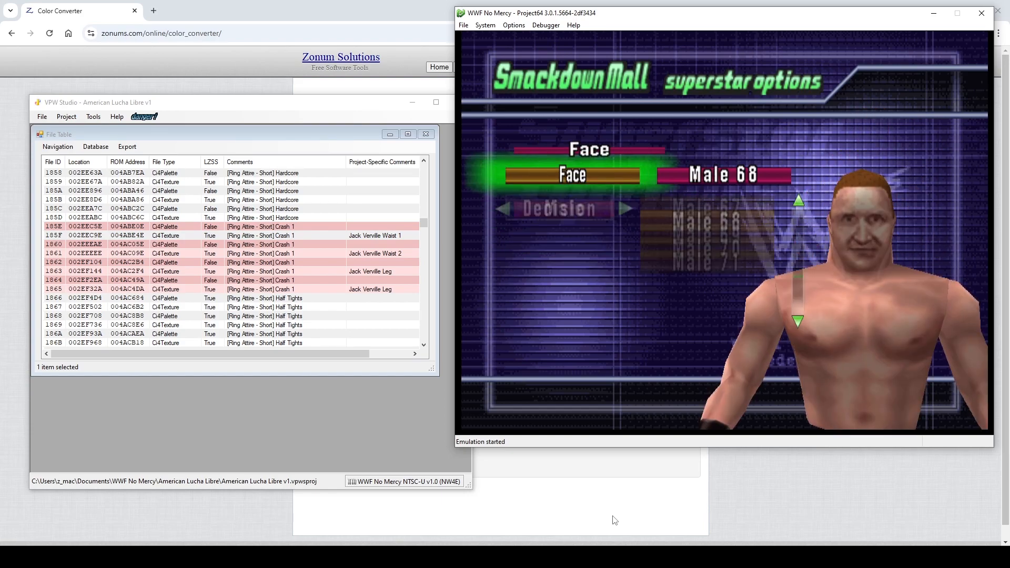
key(Up)
key(Up)
key(Up)
key(Up)
key(Up)
key(Up)
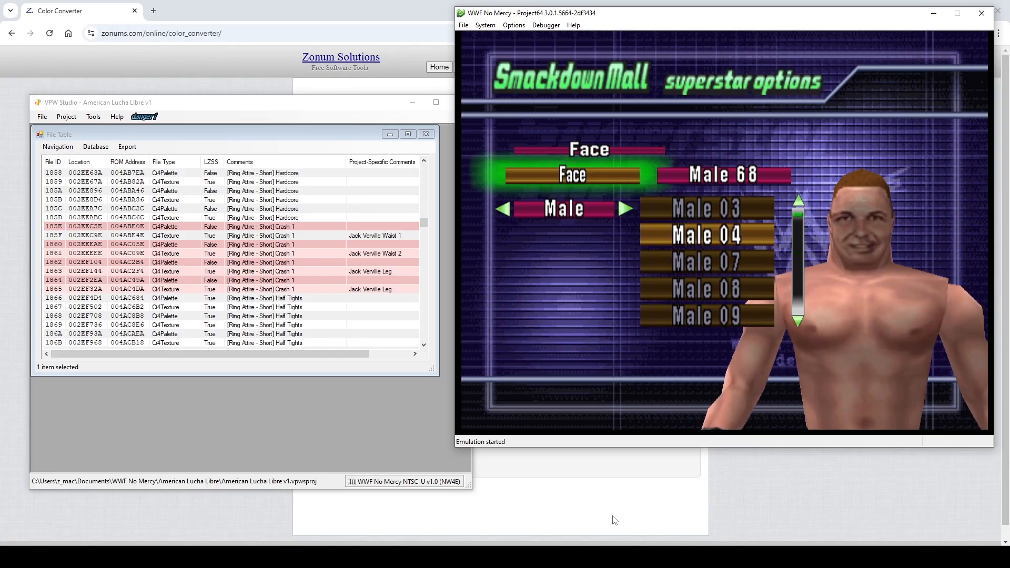
key(Up)
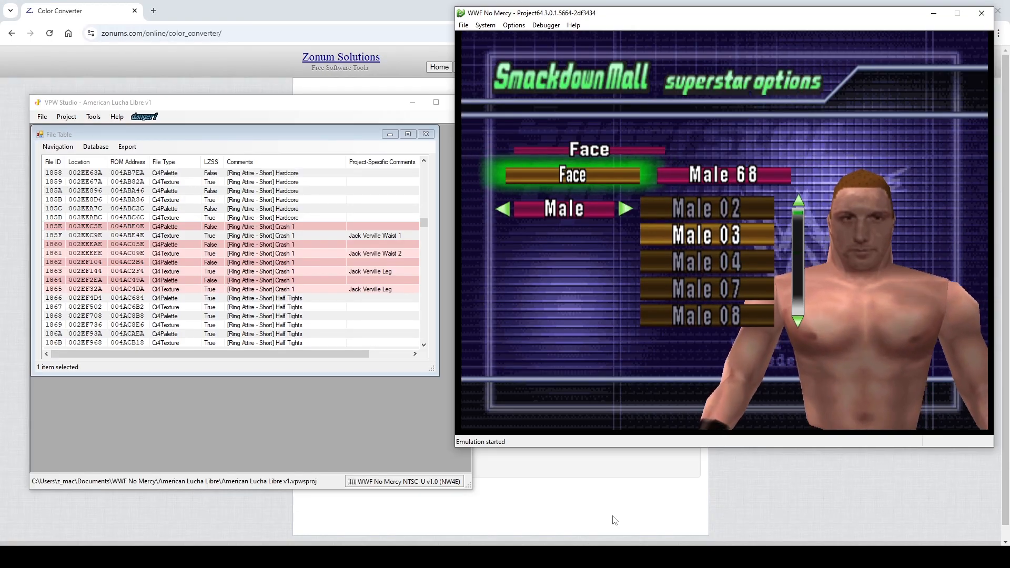
key(x)
key(x)
Change the wrestler's head to Male 6.
key(Down)
key(Up)
key(Up)
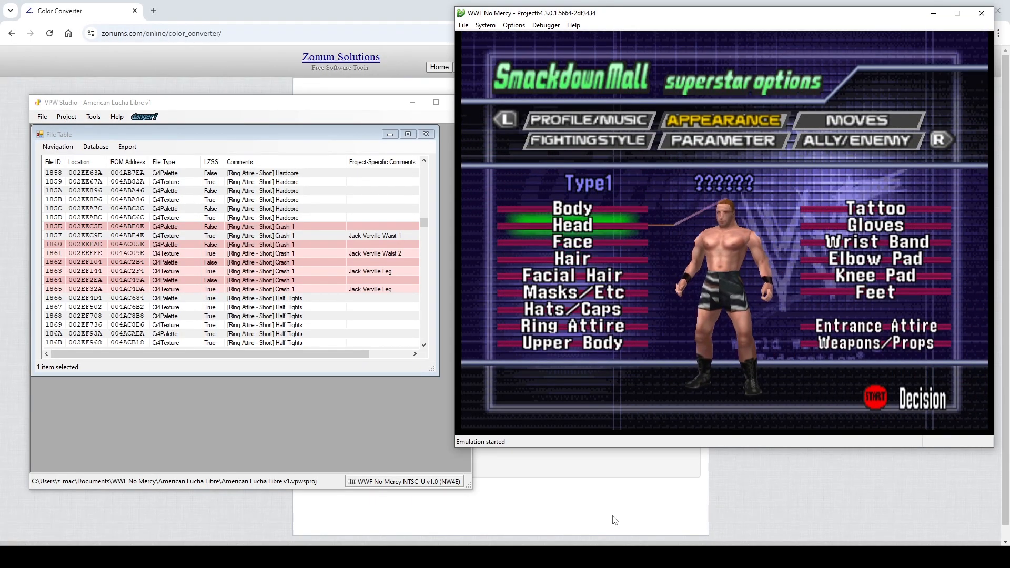
key(x)
key(x)
key(Up)
key(Up)
key(Up)
key(Up)
key(Up)
key(Up)
key(Down)
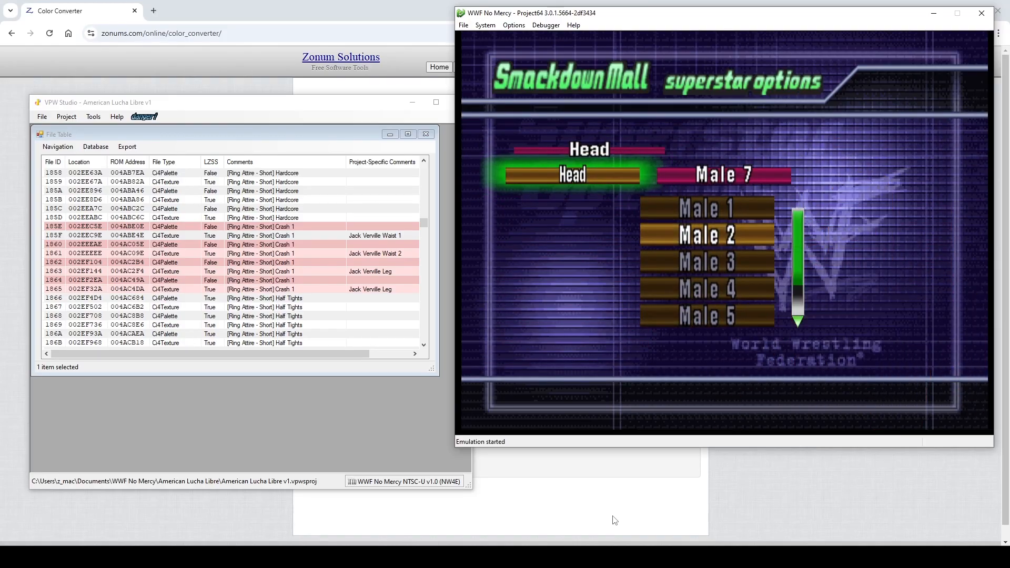
key(Down)
key(Down)
key(Down)
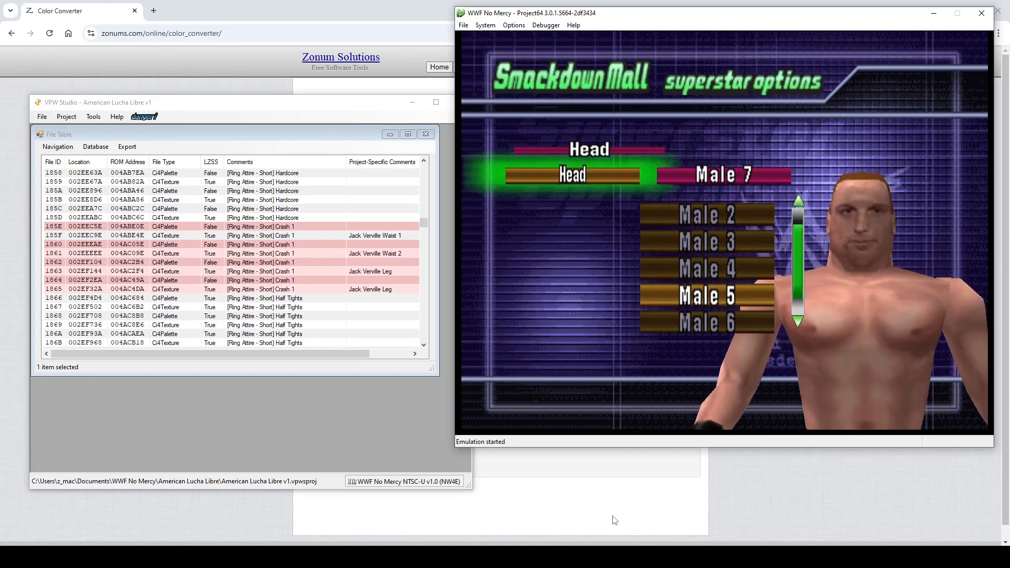
key(Down)
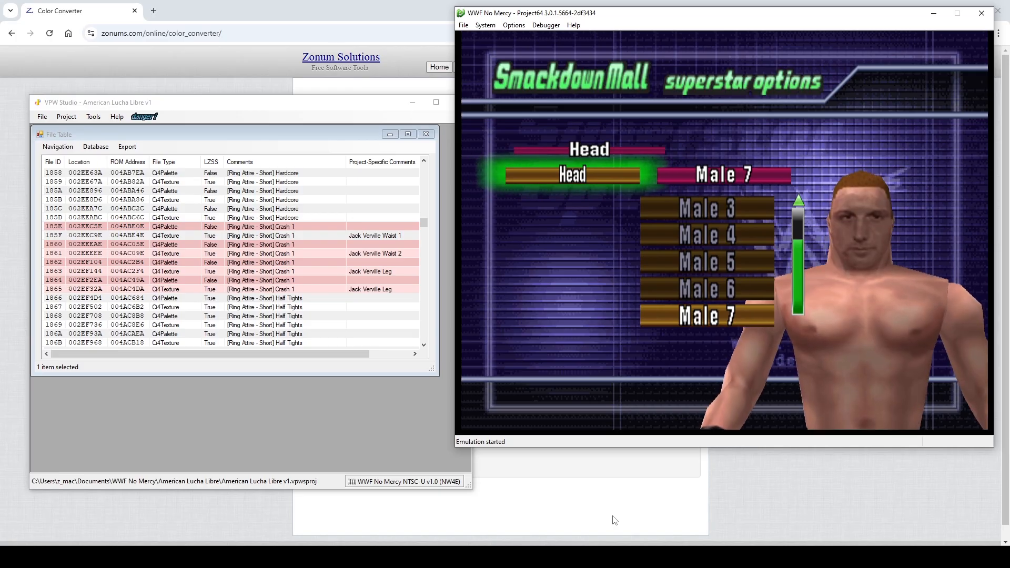
key(Up)
key(x)
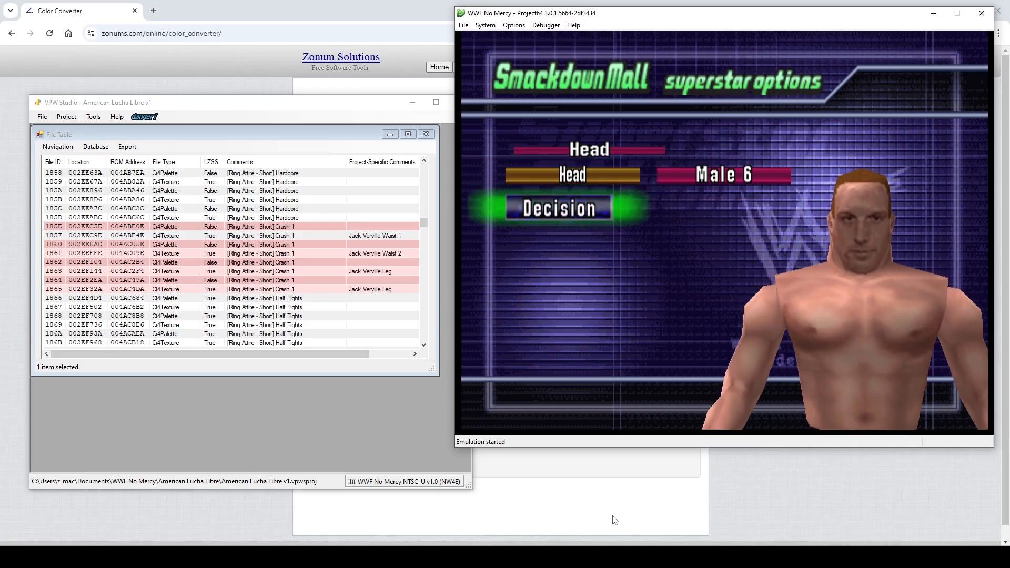
key(x)
Revisit the face settings, then open the hair settings and move to the hair colour choices.
key(Down)
key(x)
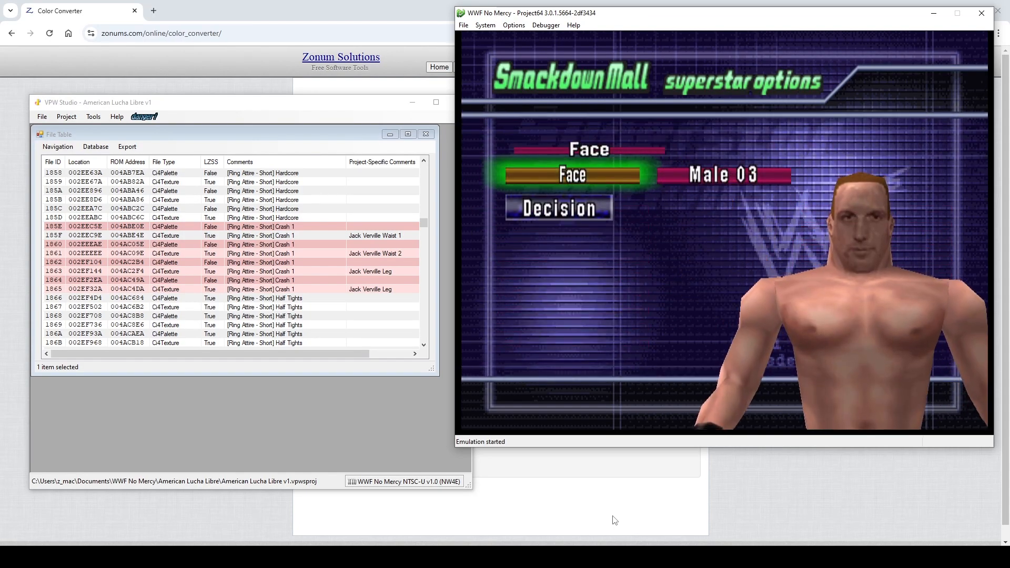
key(c)
key(Down)
key(x)
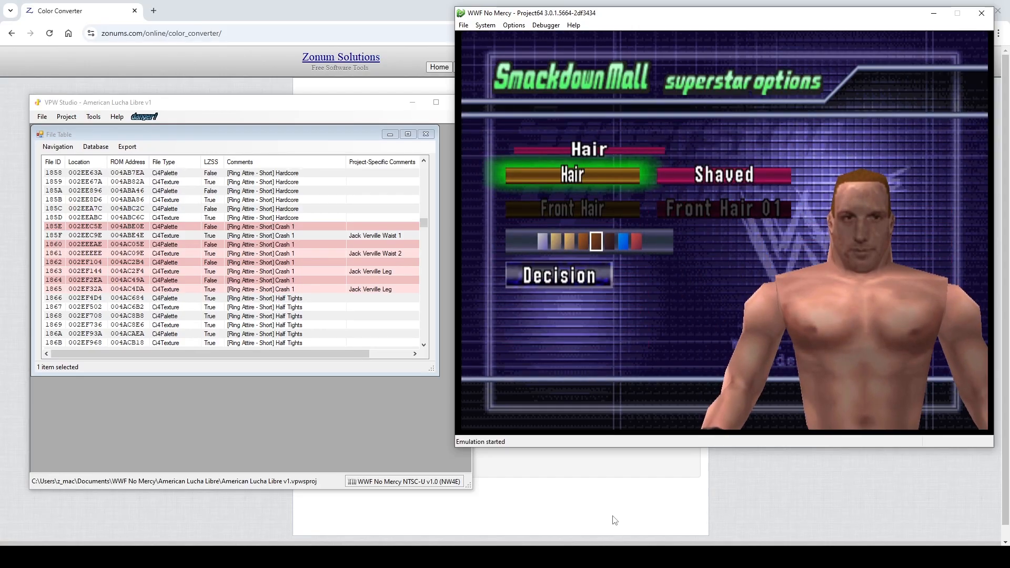
key(Down)
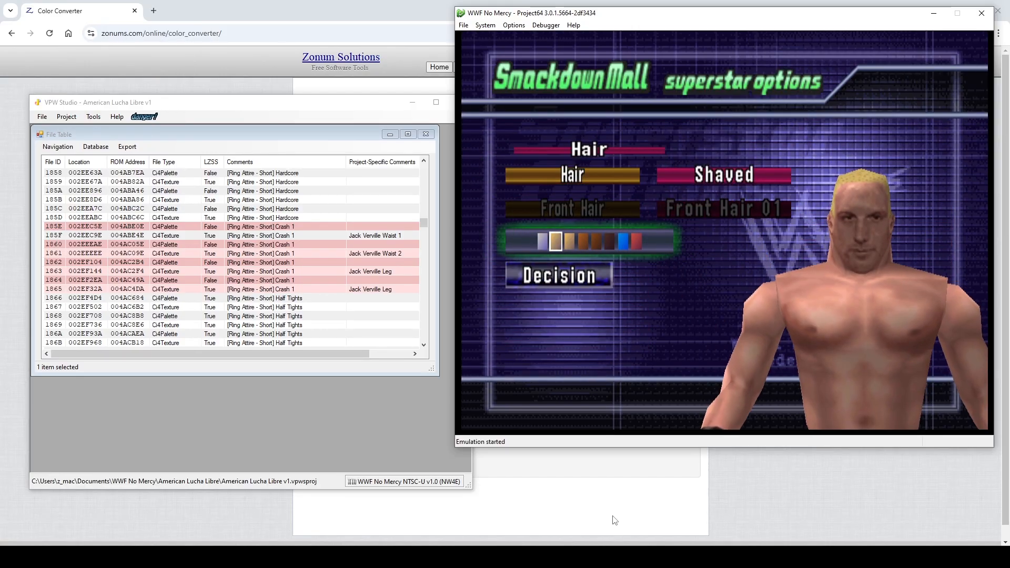